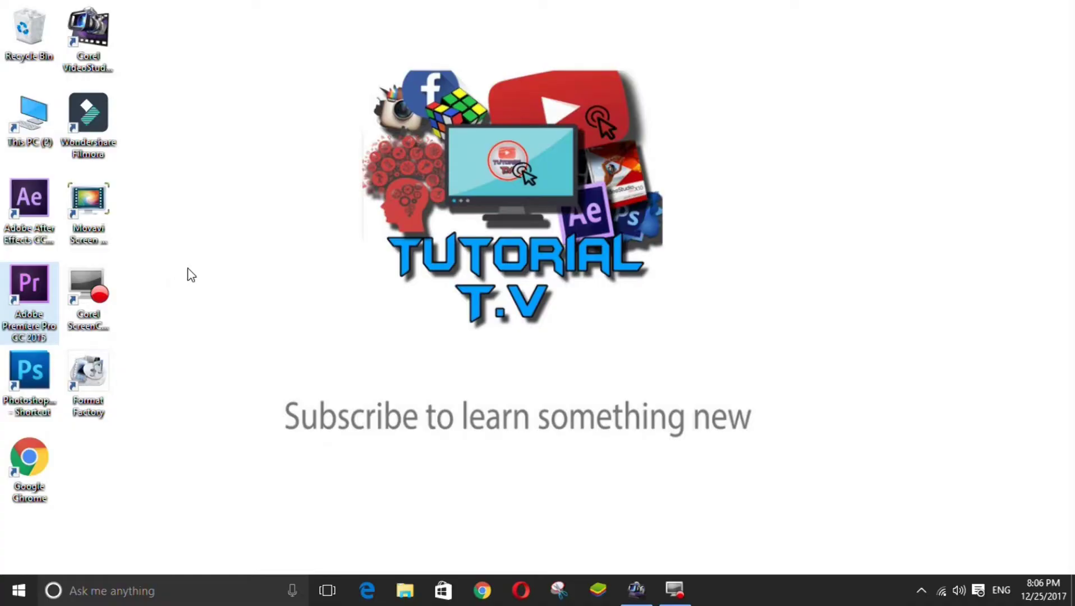
- Launch Premiere Pro and create a new project named Untitled, overwriting the existing one
{"action": "double_click", "coordinate": [89, 268]}
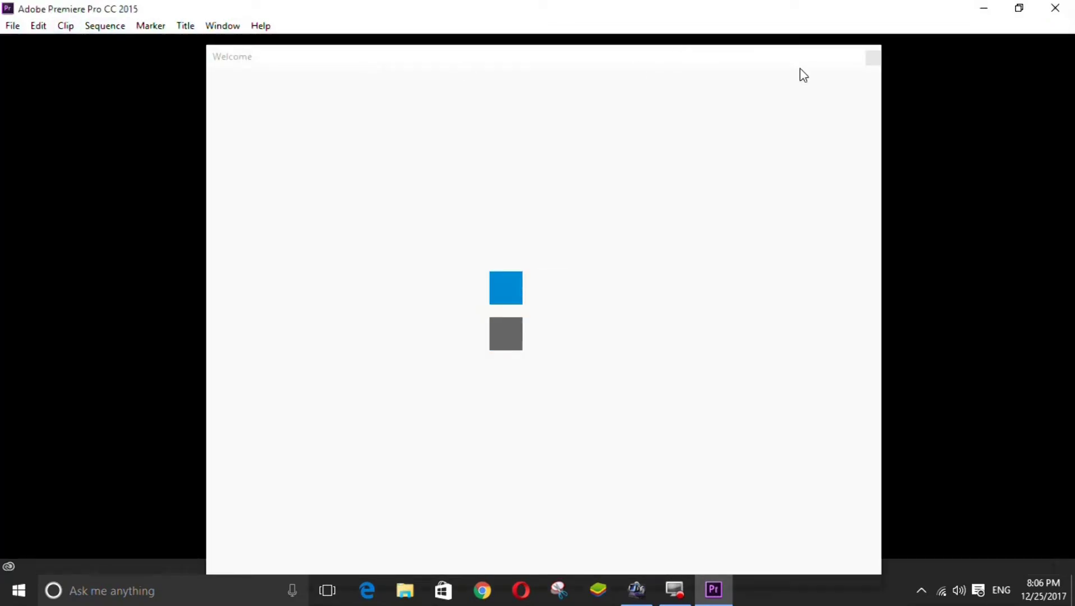
{"action": "left_click", "coordinate": [872, 58]}
{"action": "left_click", "coordinate": [12, 26]}
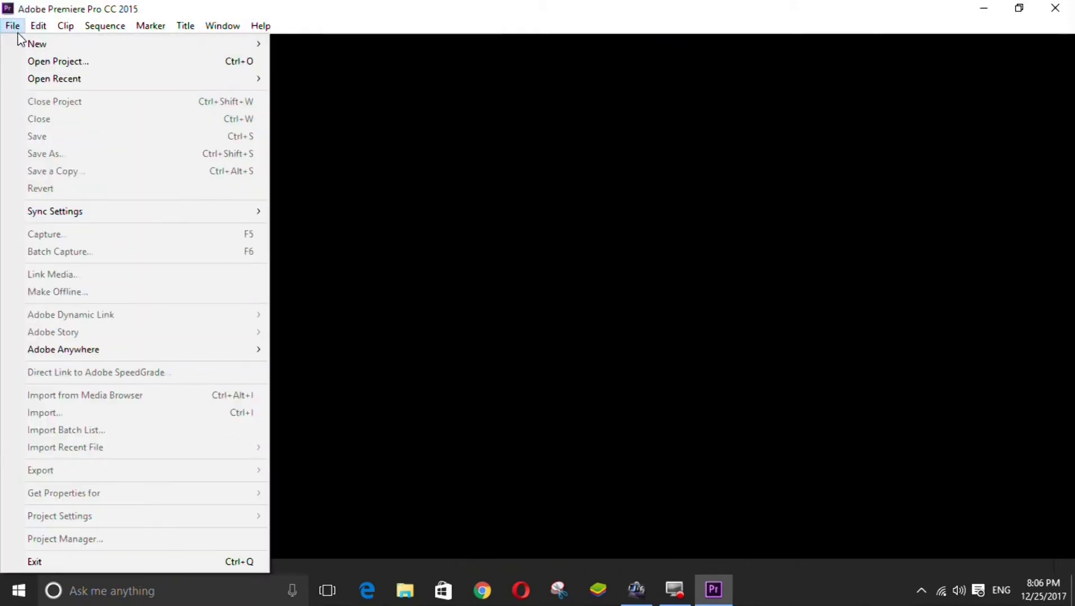
{"action": "mouse_move", "coordinate": [33, 44]}
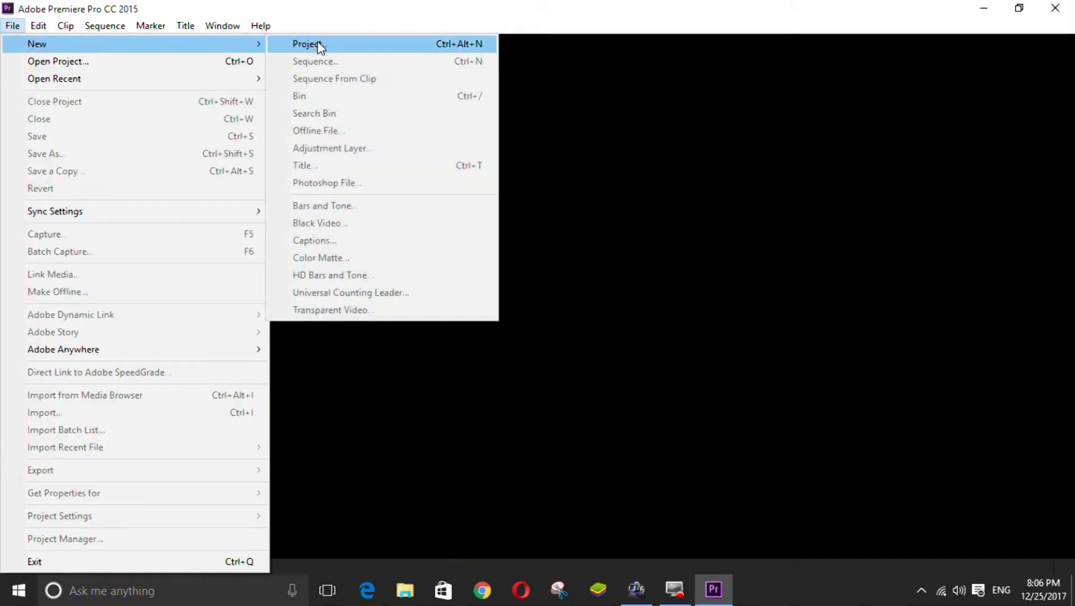
{"action": "left_click", "coordinate": [319, 45]}
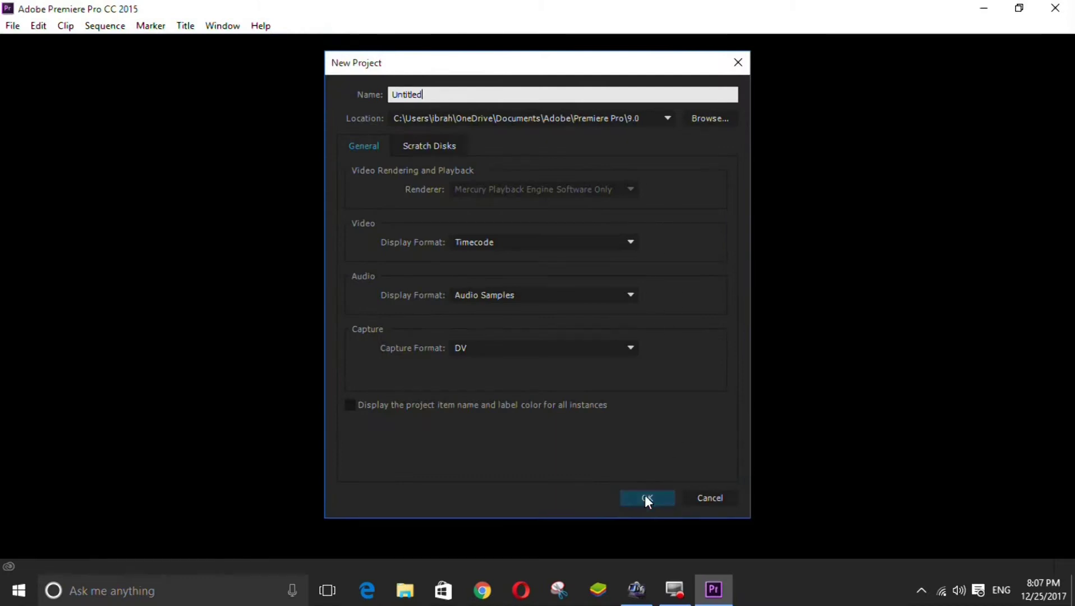
{"action": "left_click", "coordinate": [646, 498]}
{"action": "left_click", "coordinate": [593, 310]}
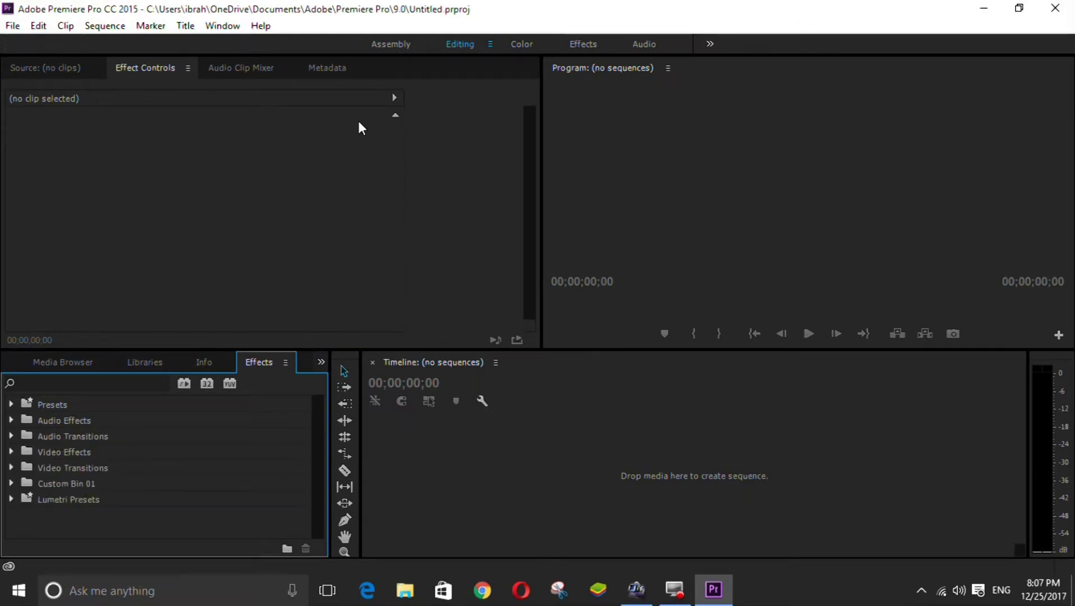
- Show the Project panel and import the clip Untitlasded.wmv
{"action": "left_click", "coordinate": [321, 365]}
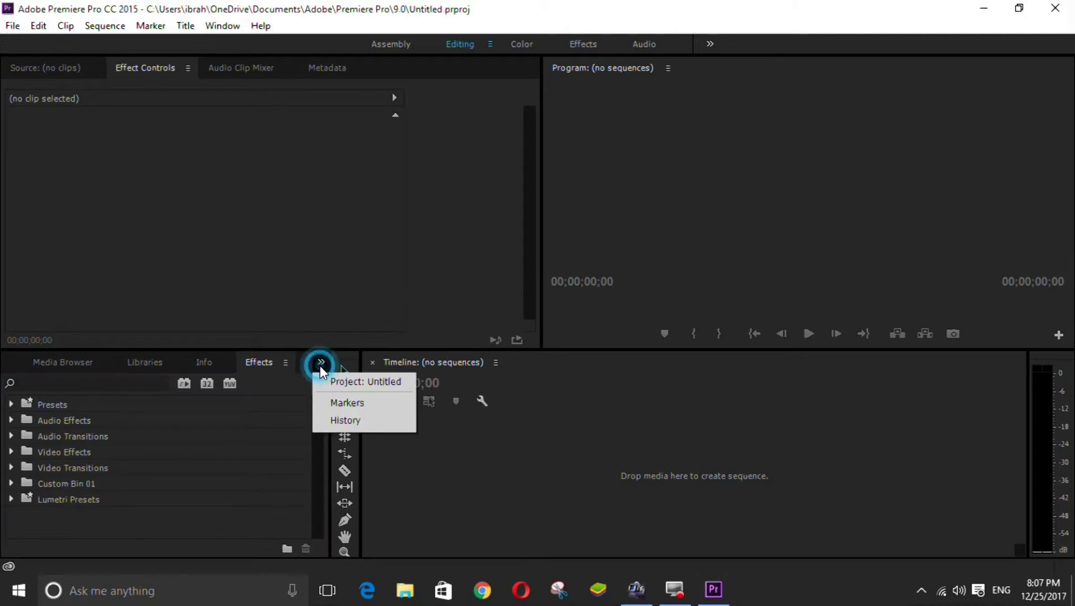
{"action": "left_click", "coordinate": [331, 379]}
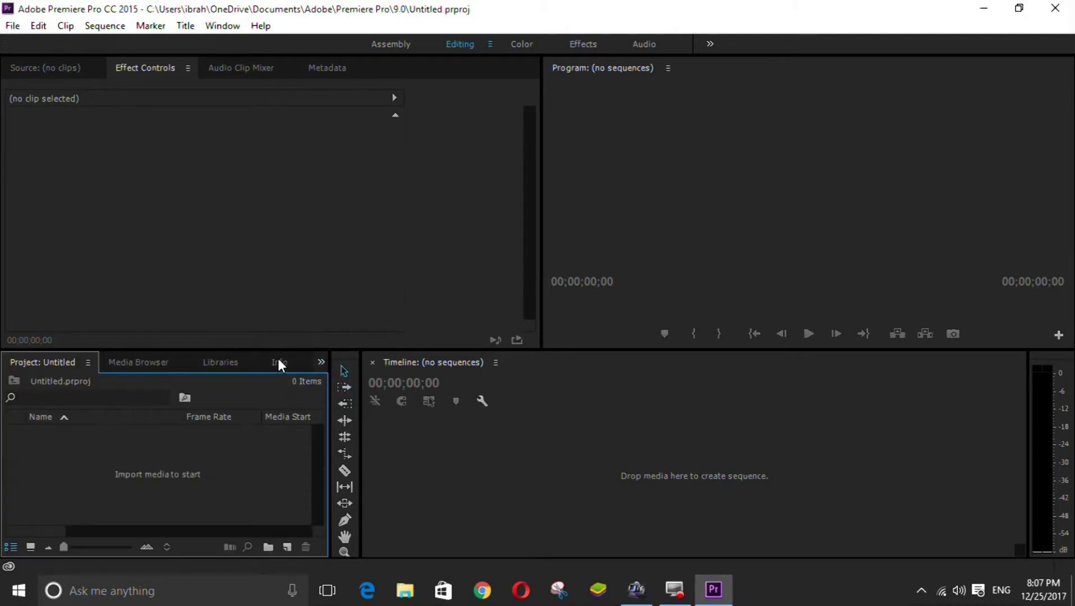
{"action": "double_click", "coordinate": [191, 473]}
{"action": "left_click_drag", "start_coordinate": [526, 178], "coordinate": [524, 239]}
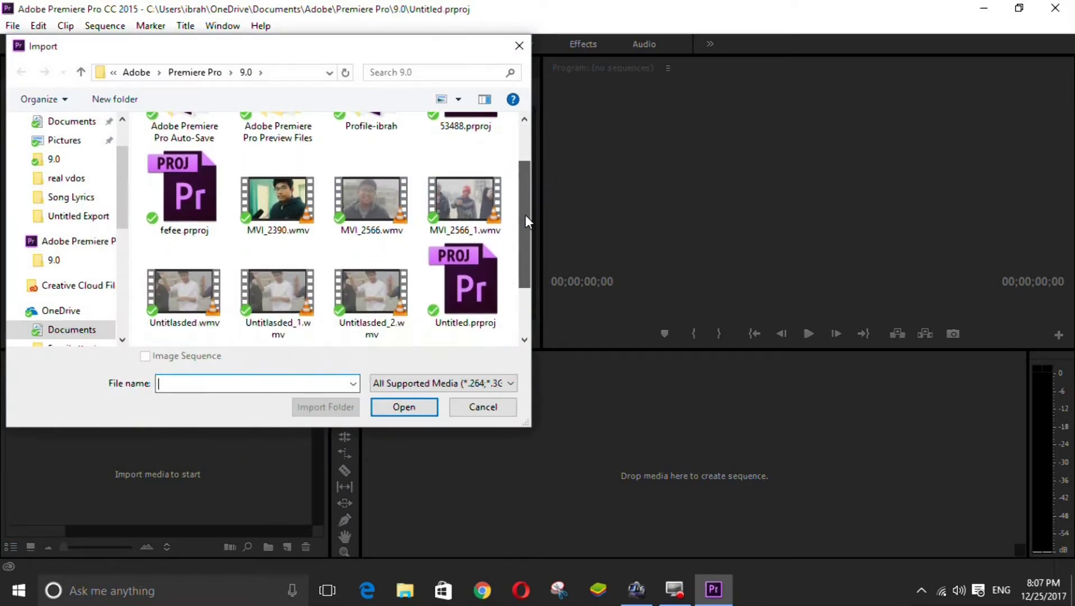
{"action": "left_click", "coordinate": [187, 258]}
{"action": "double_click", "coordinate": [187, 258]}
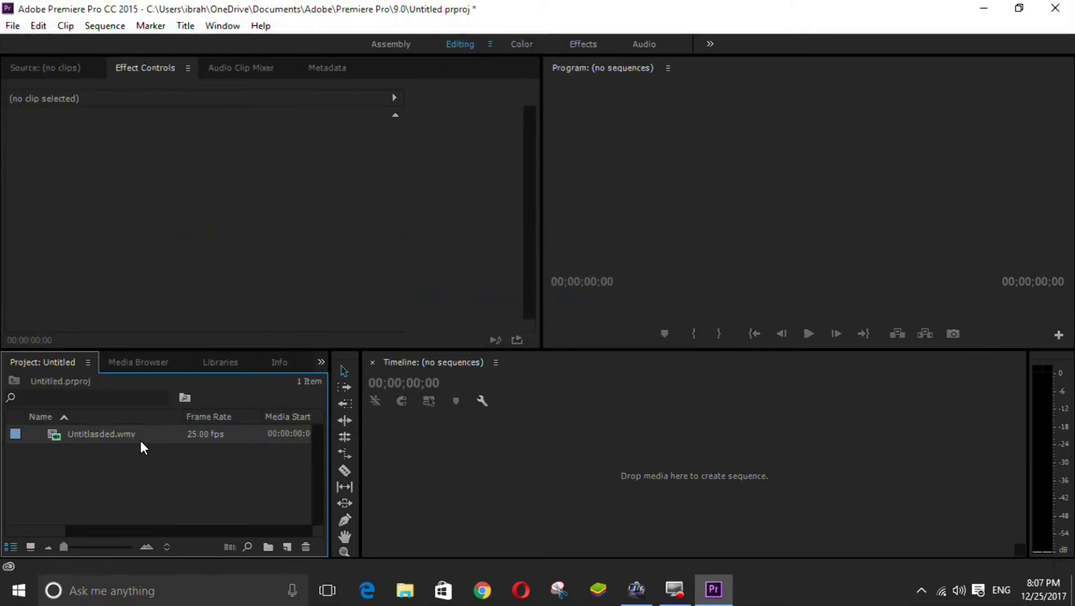
- Preview Untitlasded.wmv in the Source monitor, stopping at 00:00:05:09, then drop it onto the timeline
{"action": "double_click", "coordinate": [138, 440]}
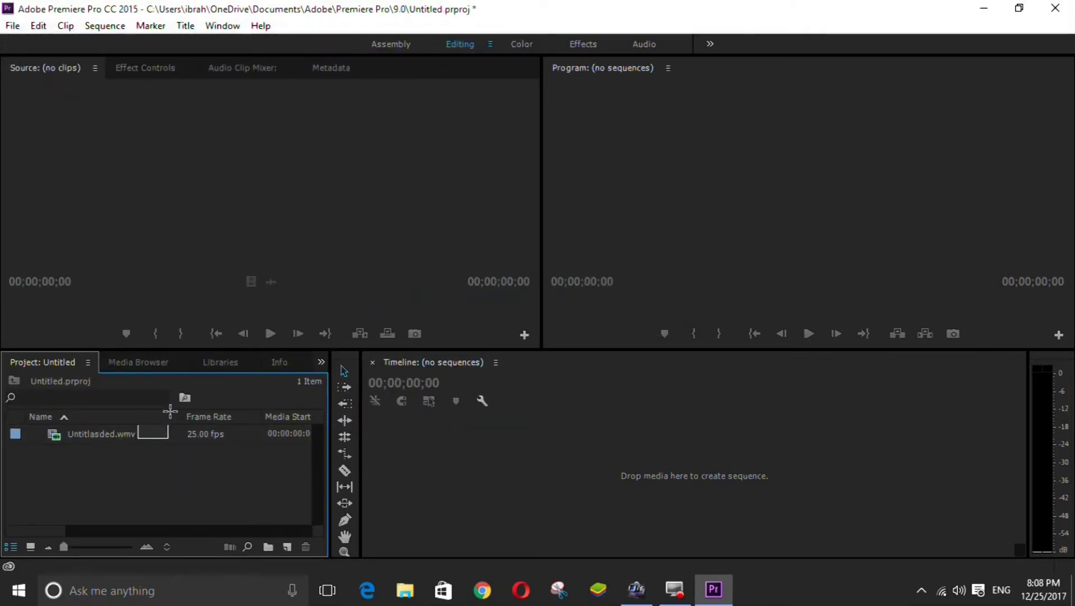
{"action": "left_click", "coordinate": [119, 434]}
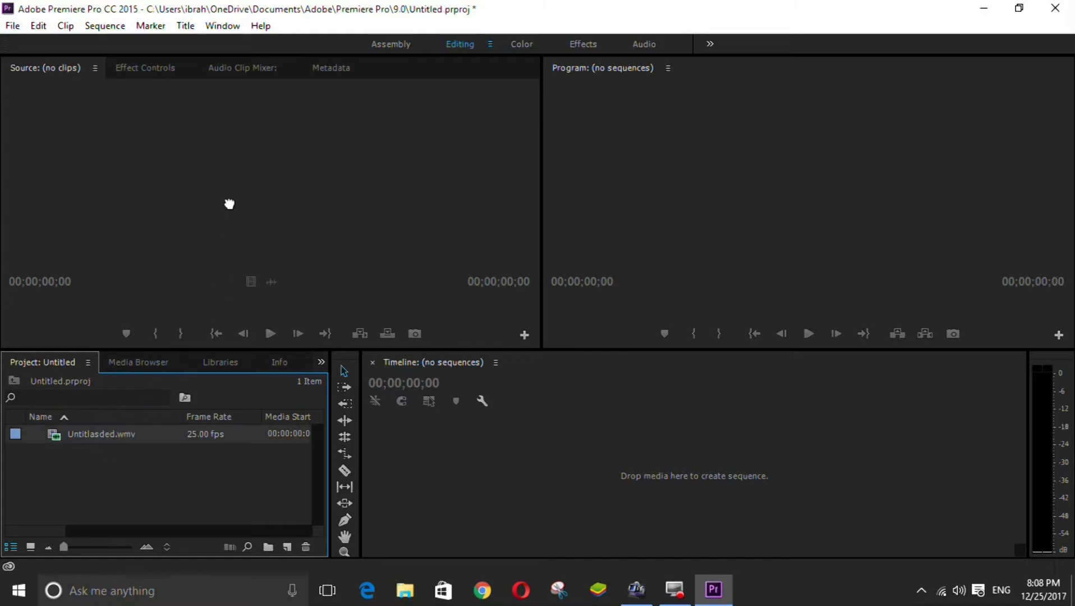
{"action": "left_click_drag", "start_coordinate": [219, 267], "coordinate": [239, 199]}
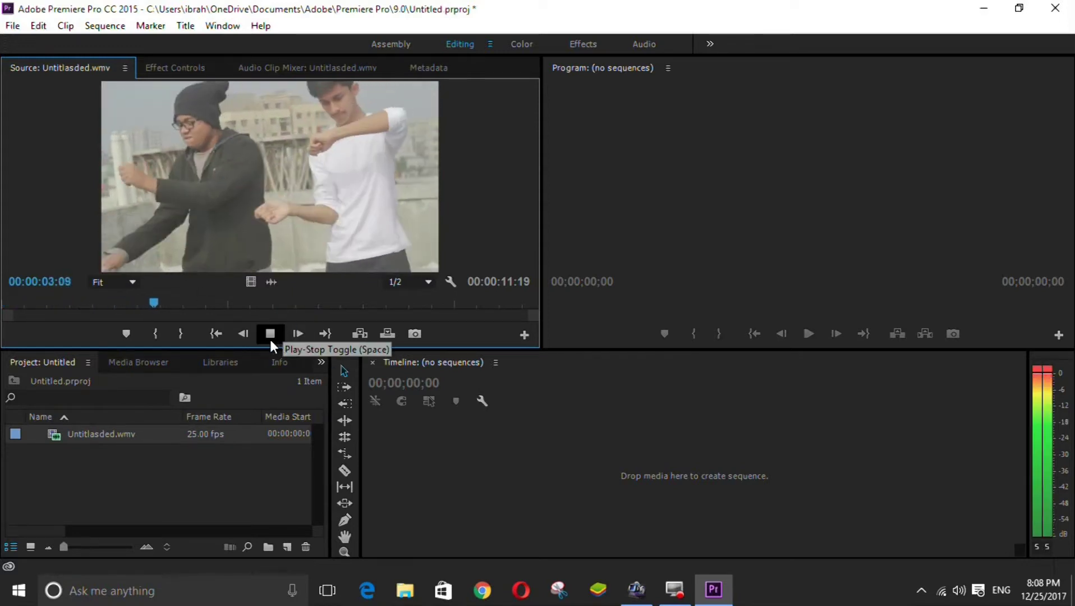
{"action": "left_click", "coordinate": [267, 334]}
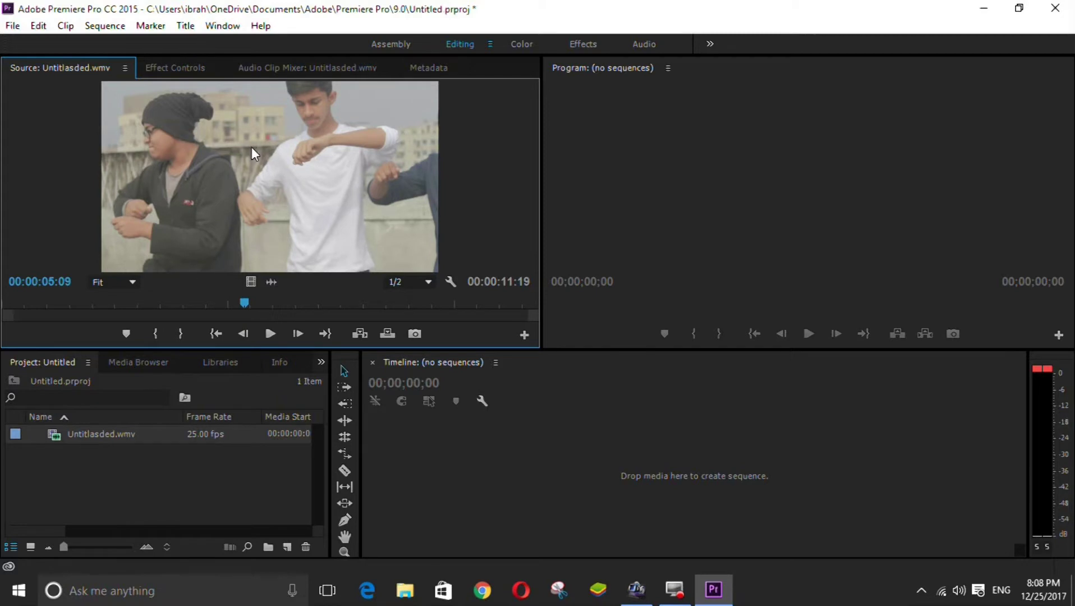
{"action": "left_click_drag", "start_coordinate": [230, 171], "coordinate": [409, 484]}
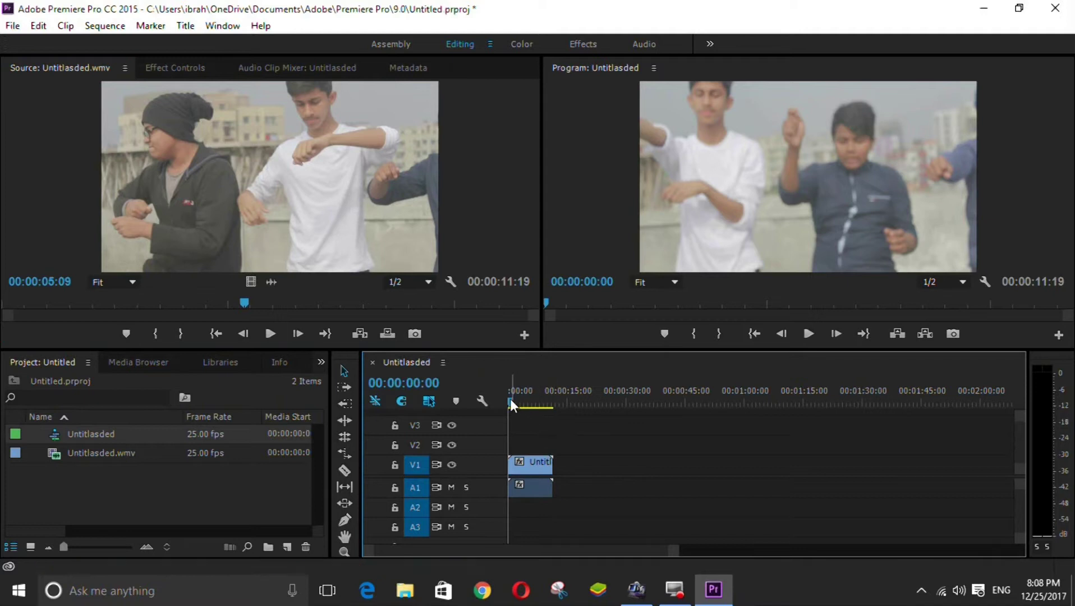
- Unlink and delete the clip's audio, leaving video on V1, and move the playhead to 00:00:03:21
{"action": "right_click", "coordinate": [540, 479]}
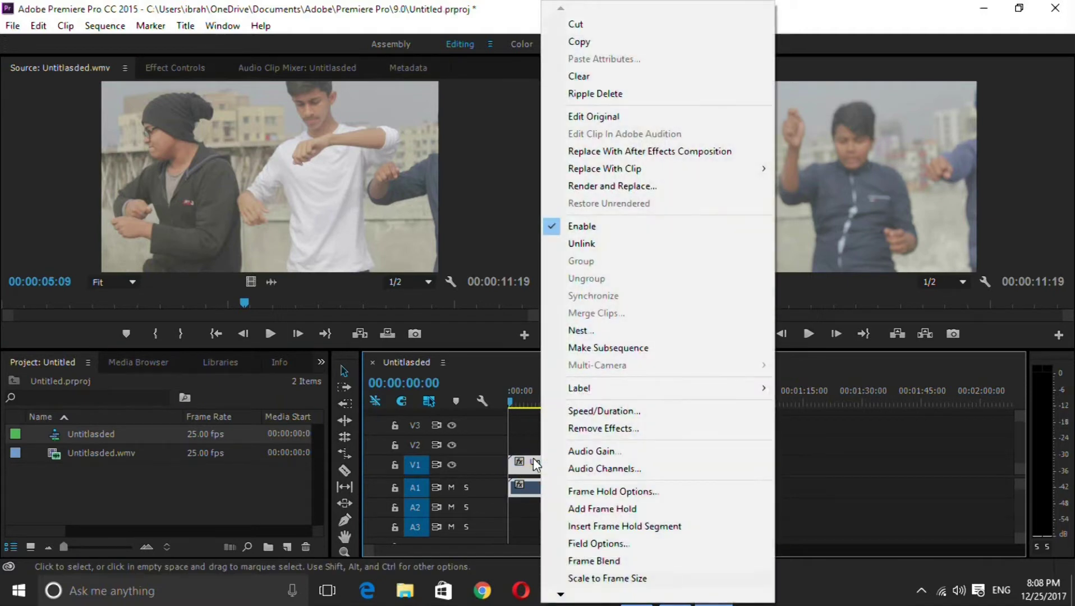
{"action": "left_click", "coordinate": [594, 248]}
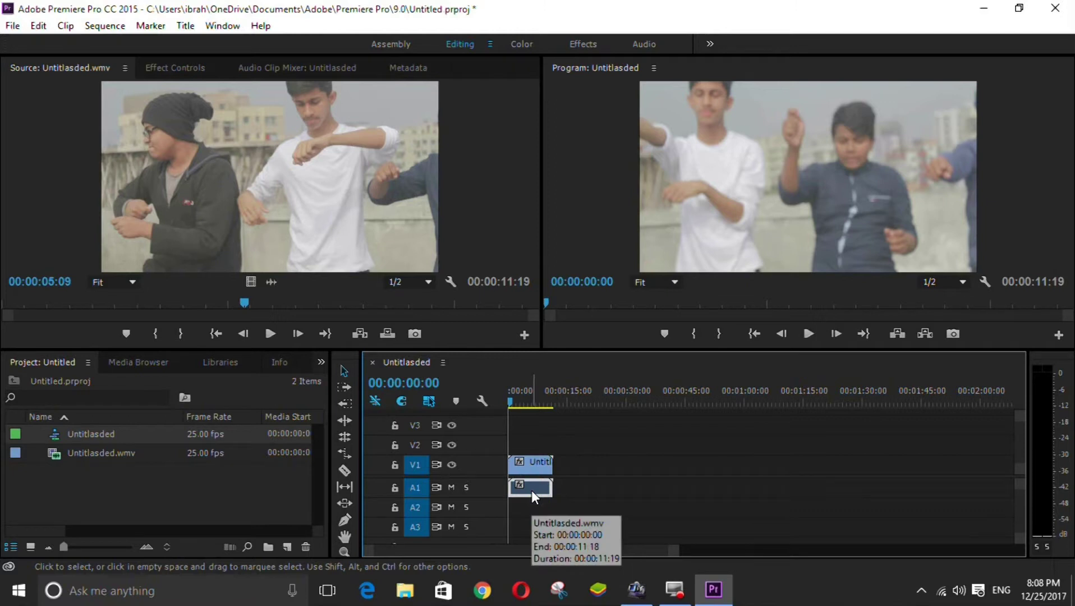
{"action": "key", "text": "Delete"}
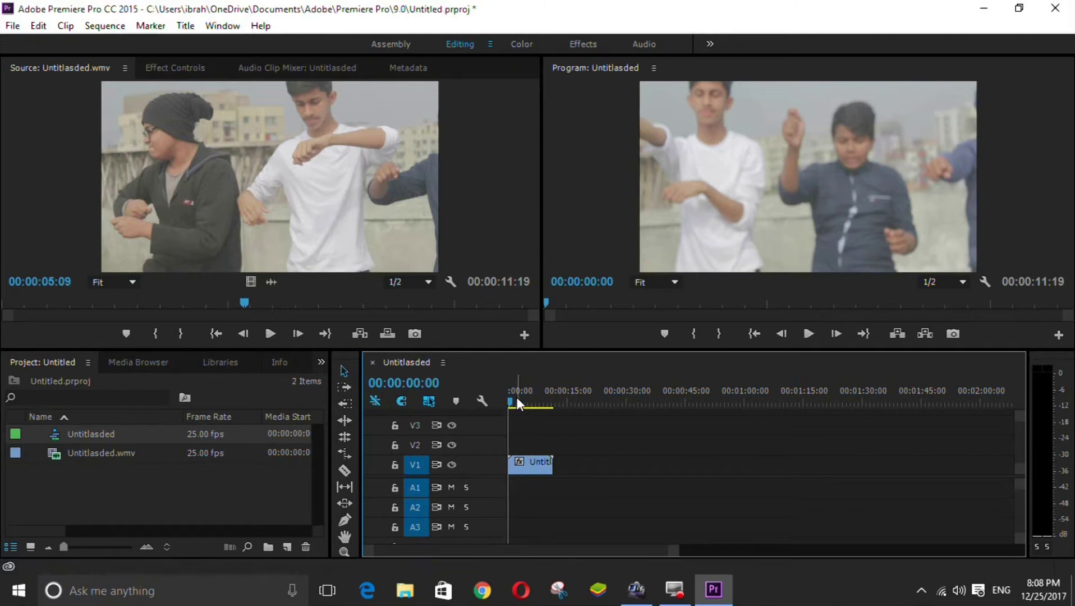
{"action": "left_click_drag", "start_coordinate": [508, 400], "coordinate": [509, 400]}
{"action": "left_click_drag", "start_coordinate": [675, 554], "coordinate": [606, 553]}
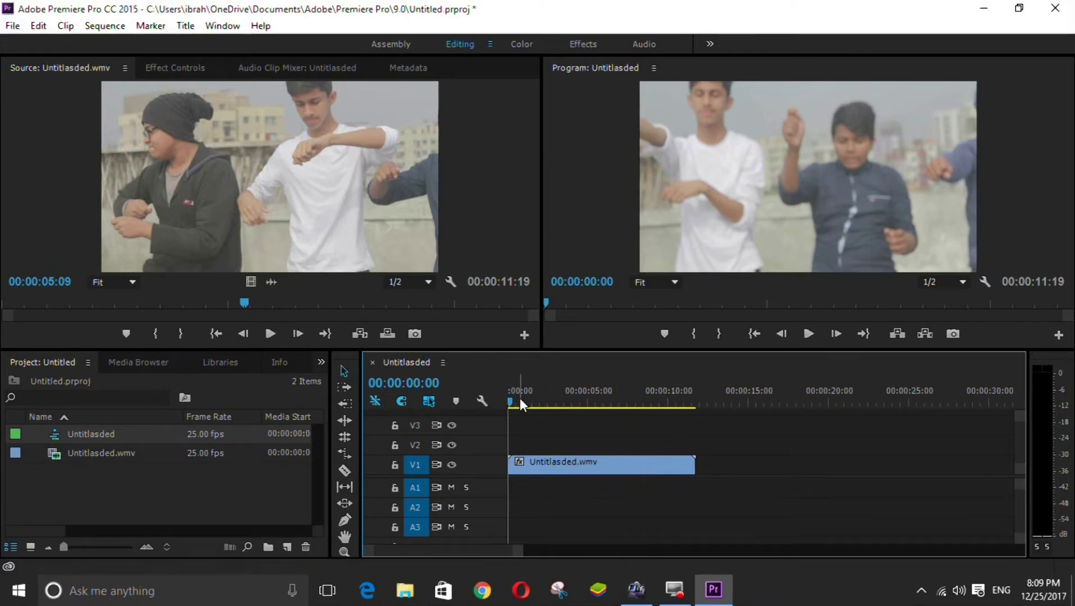
{"action": "left_click_drag", "start_coordinate": [510, 399], "coordinate": [588, 398]}
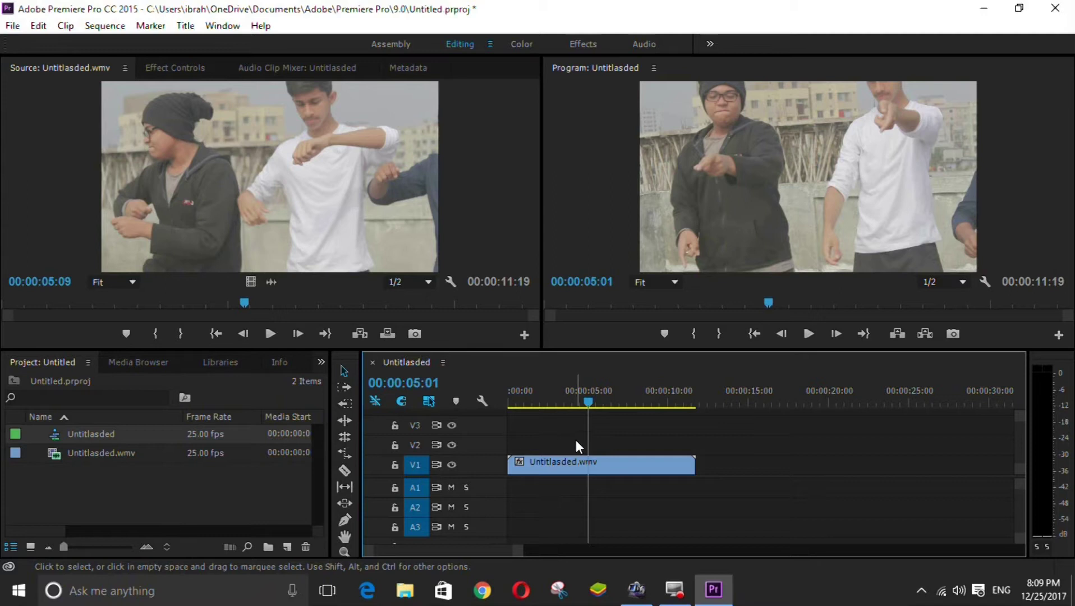
- Cut the V1 clip with the Razor Tool at 00:00:03:21 and select the second piece
{"action": "left_click", "coordinate": [569, 402]}
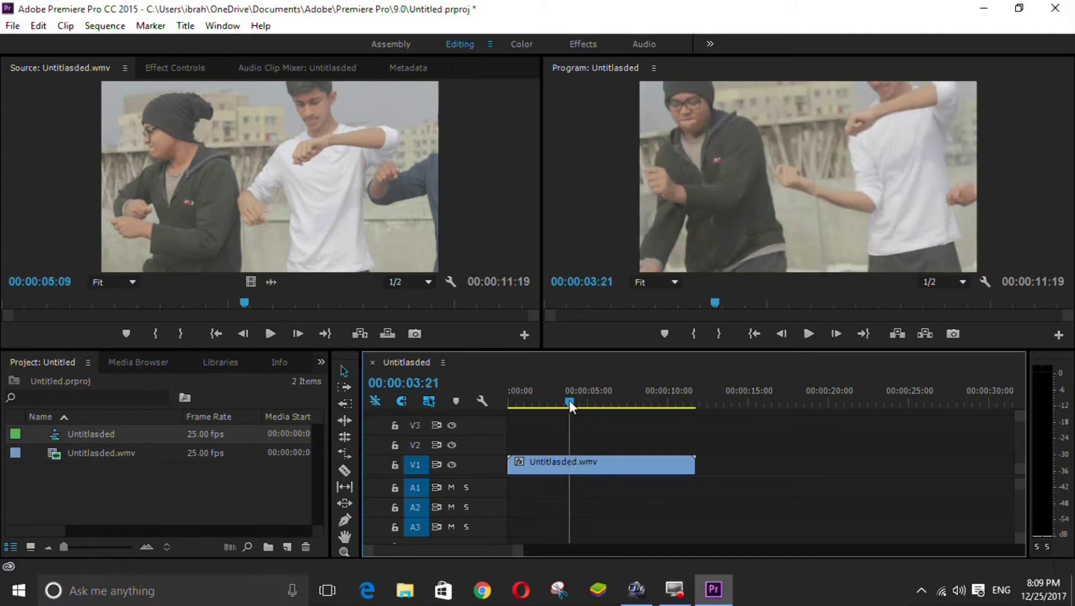
{"action": "left_click", "coordinate": [345, 471]}
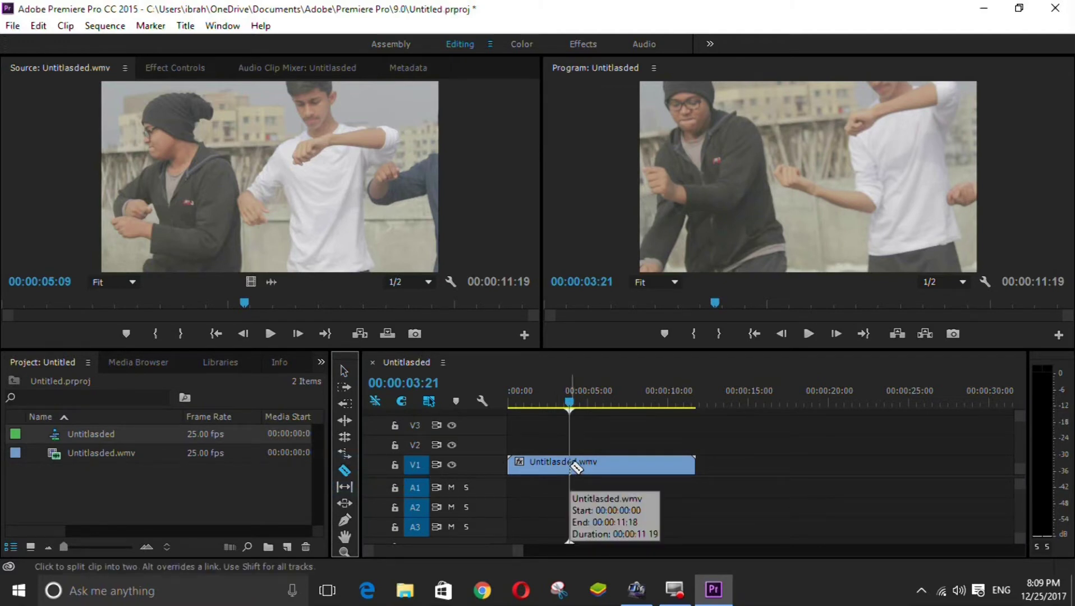
{"action": "left_click", "coordinate": [569, 465]}
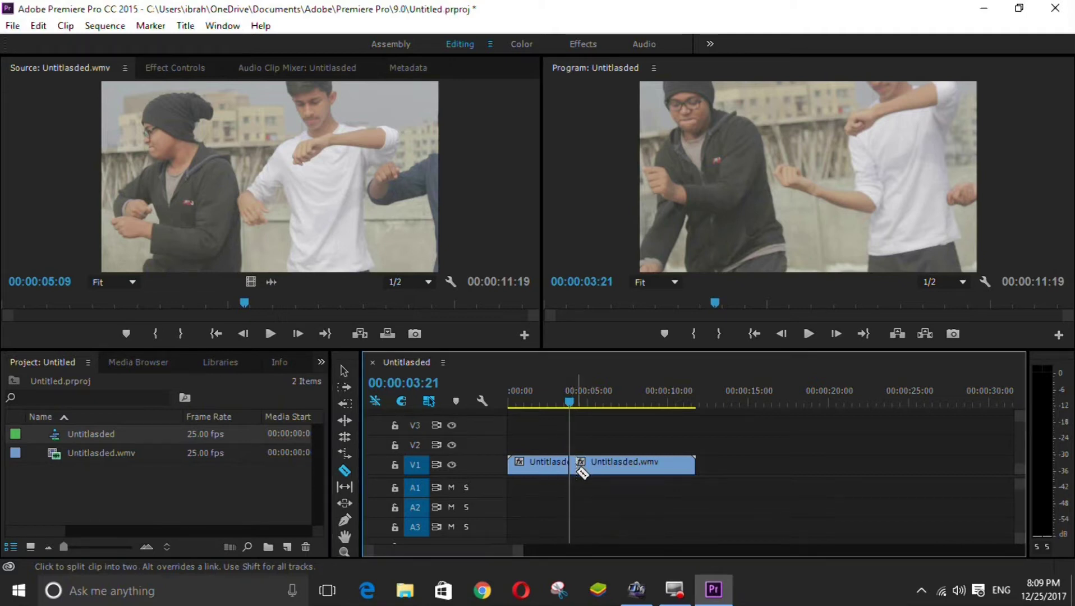
{"action": "left_click", "coordinate": [345, 370]}
{"action": "left_click_drag", "start_coordinate": [570, 402], "coordinate": [580, 402]}
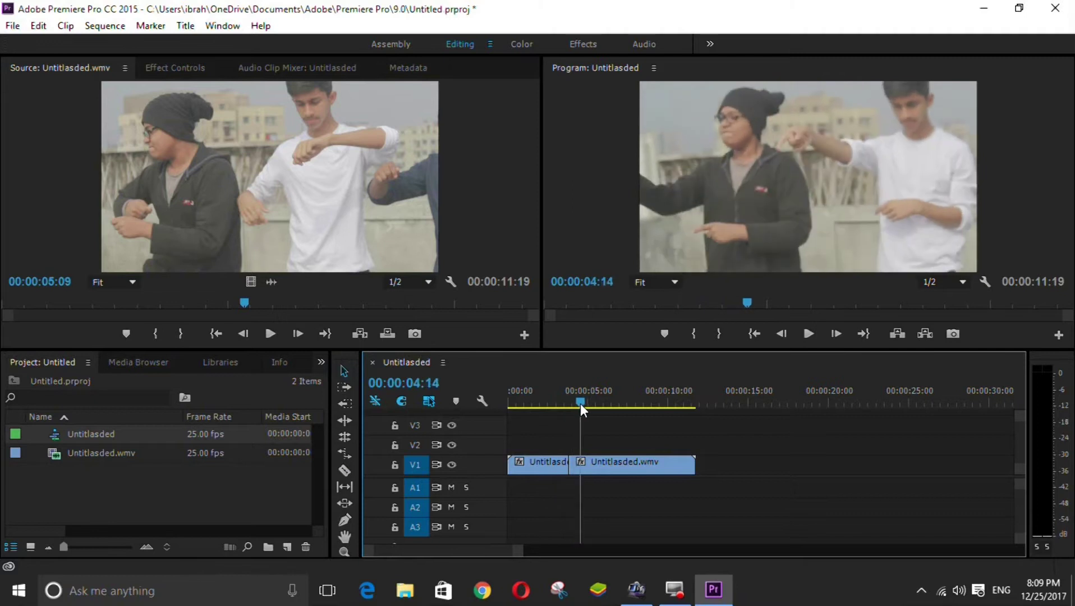
{"action": "left_click", "coordinate": [630, 468]}
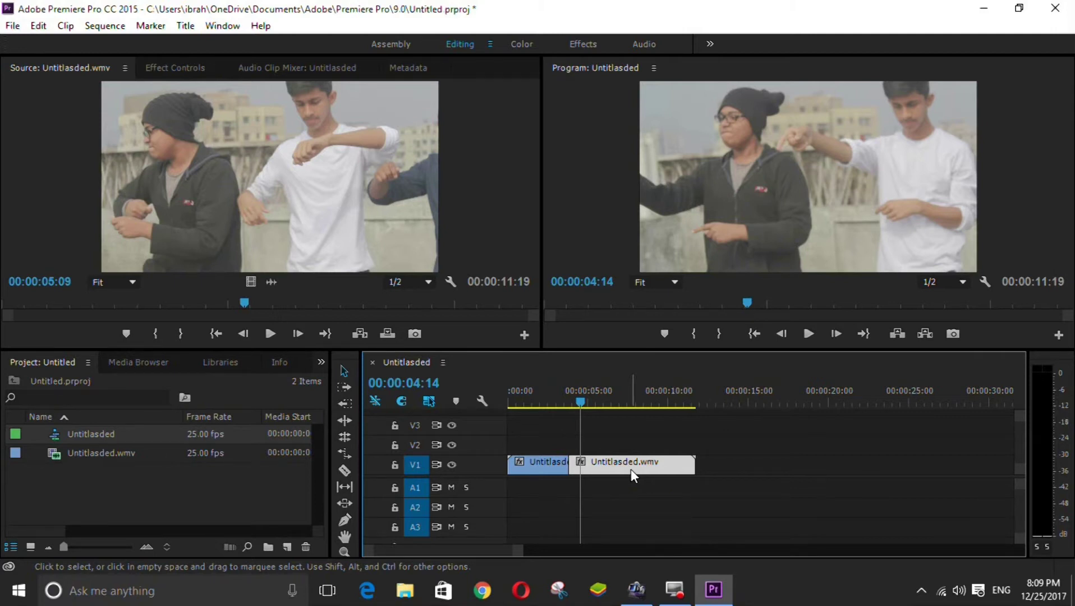
- Search the Effects panel for 'fast' and drag Fast Color Corrector onto the second V1 clip
{"action": "key", "text": "Up"}
{"action": "left_click", "coordinate": [319, 362]}
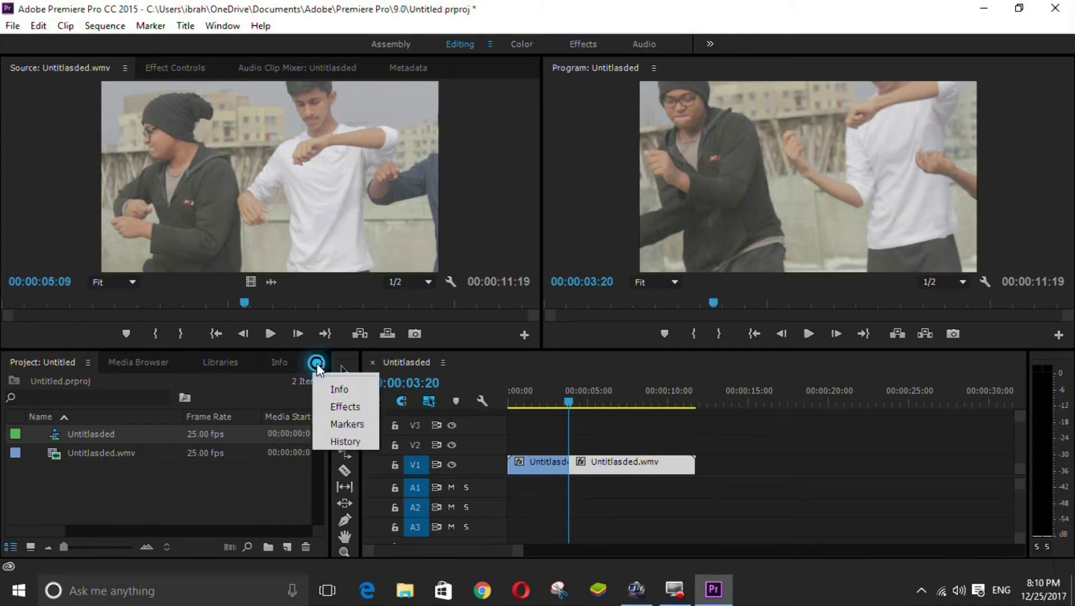
{"action": "left_click", "coordinate": [345, 406]}
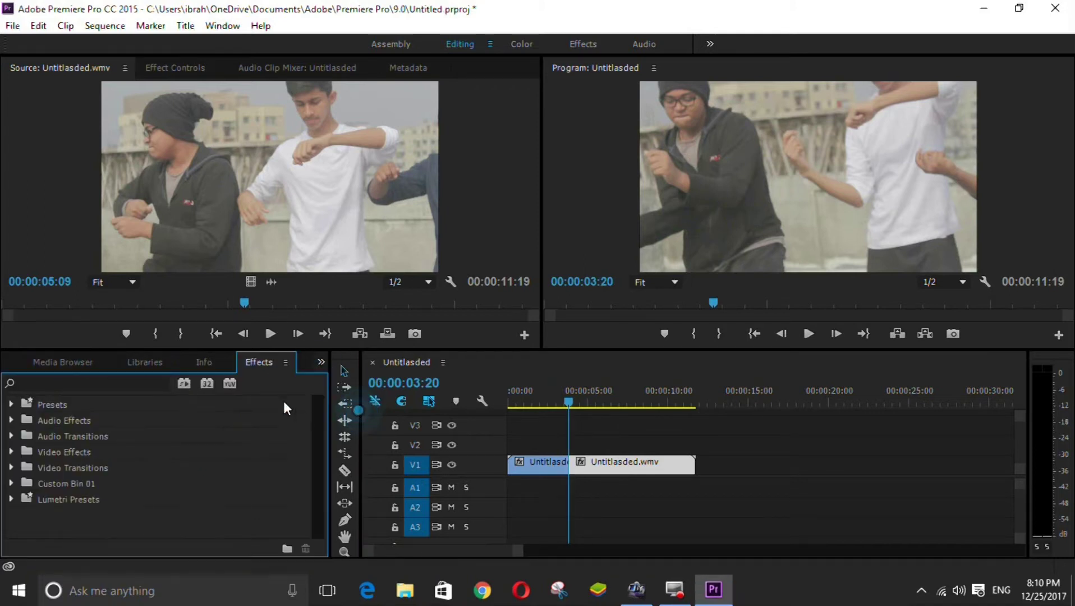
{"action": "left_click", "coordinate": [78, 384]}
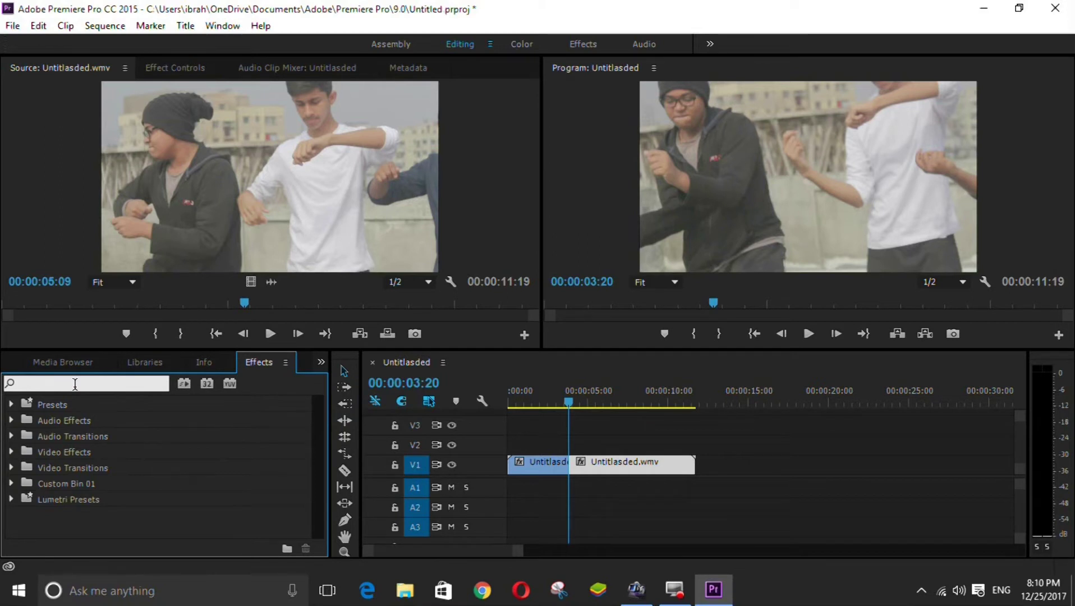
{"action": "type", "text": "fast"}
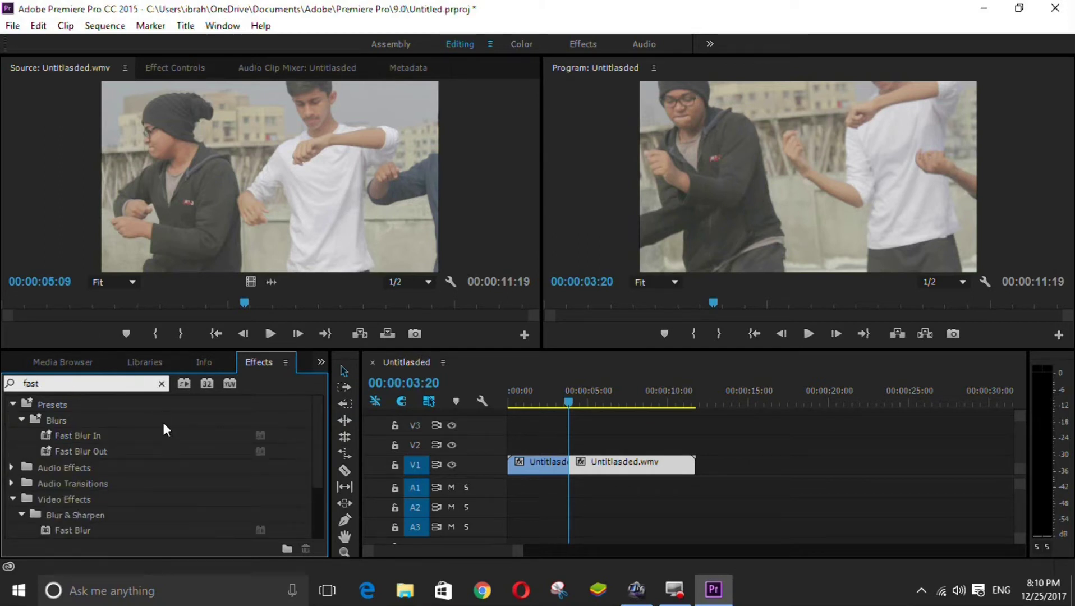
{"action": "scroll", "coordinate": [164, 432], "scroll_direction": "down", "scroll_amount": 3}
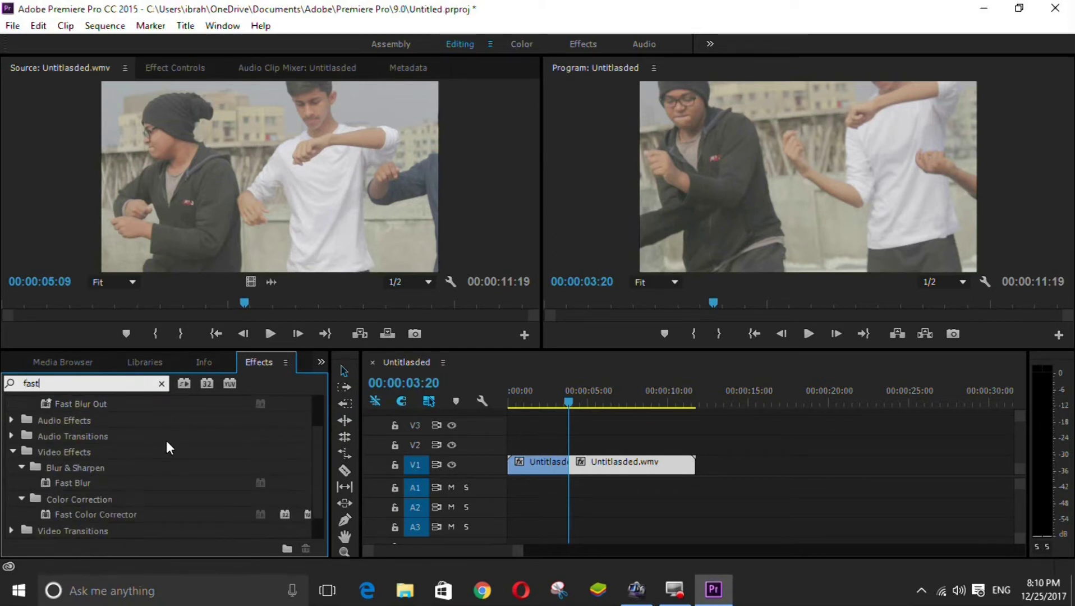
{"action": "left_click", "coordinate": [123, 516]}
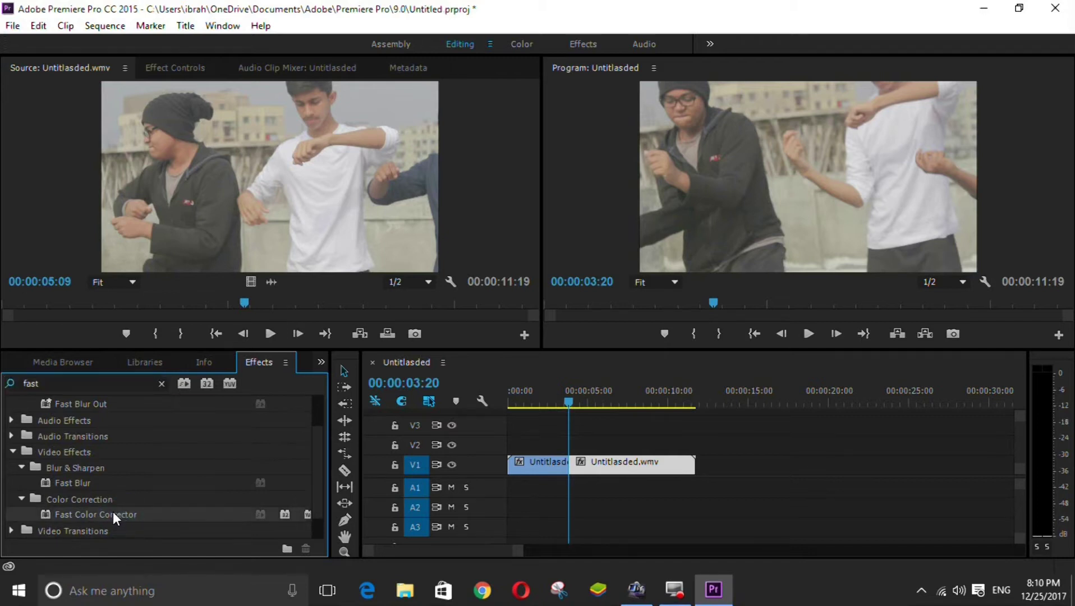
{"action": "left_click_drag", "start_coordinate": [112, 512], "coordinate": [620, 468]}
- Drag the Fast Color Corrector hue balance handle off centre toward a cooler tint, then clear the effects search
{"action": "left_click", "coordinate": [180, 73]}
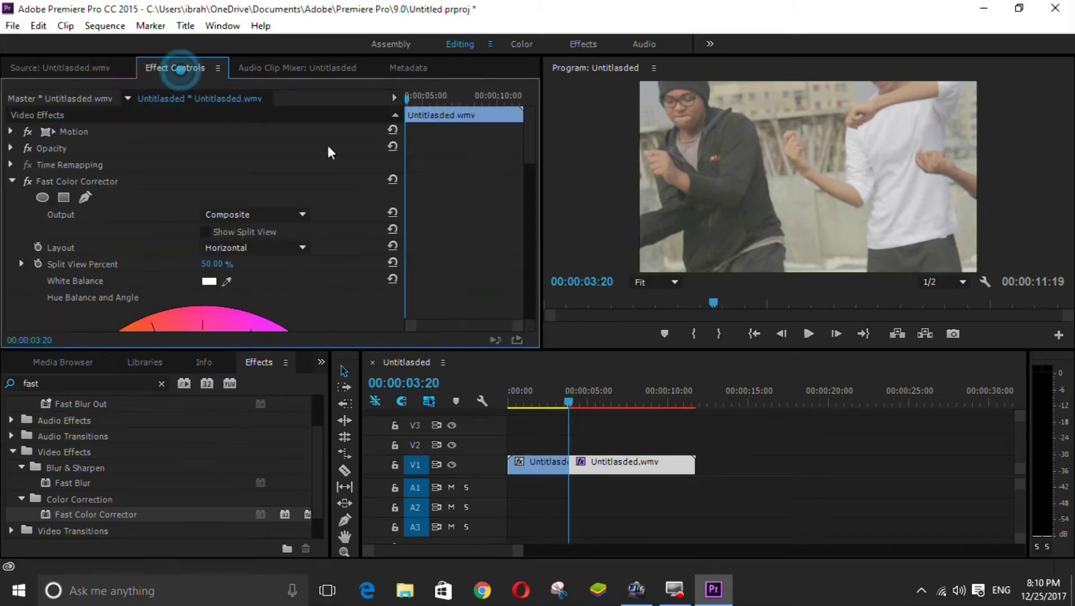
{"action": "scroll", "coordinate": [342, 253], "scroll_direction": "down", "scroll_amount": 3}
{"action": "scroll", "coordinate": [297, 253], "scroll_direction": "down", "scroll_amount": 2}
{"action": "scroll", "coordinate": [365, 226], "scroll_direction": "down", "scroll_amount": 2}
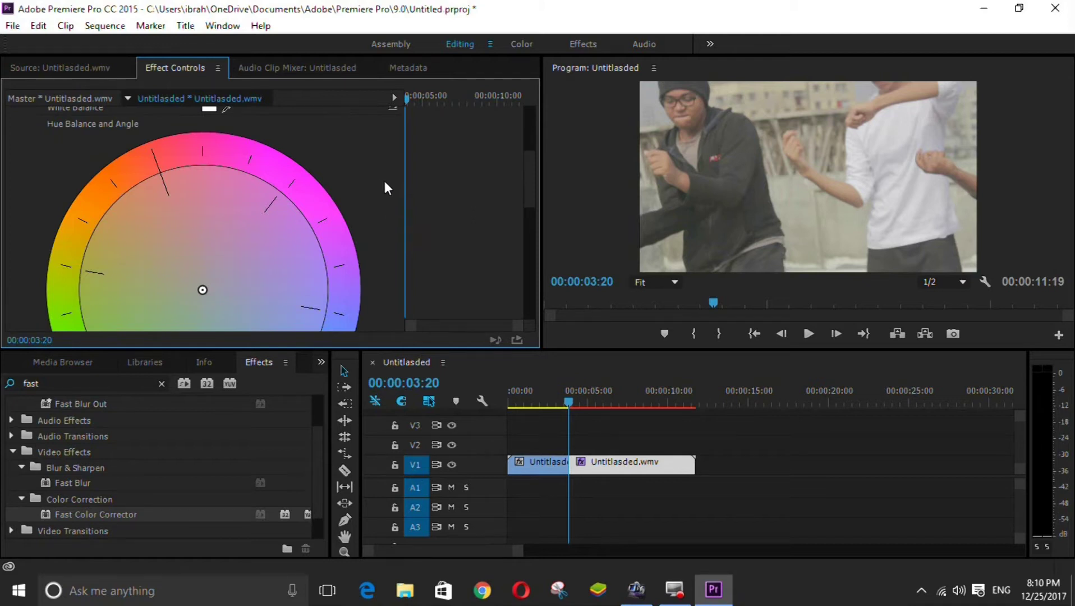
{"action": "scroll", "coordinate": [383, 186], "scroll_direction": "down", "scroll_amount": 2}
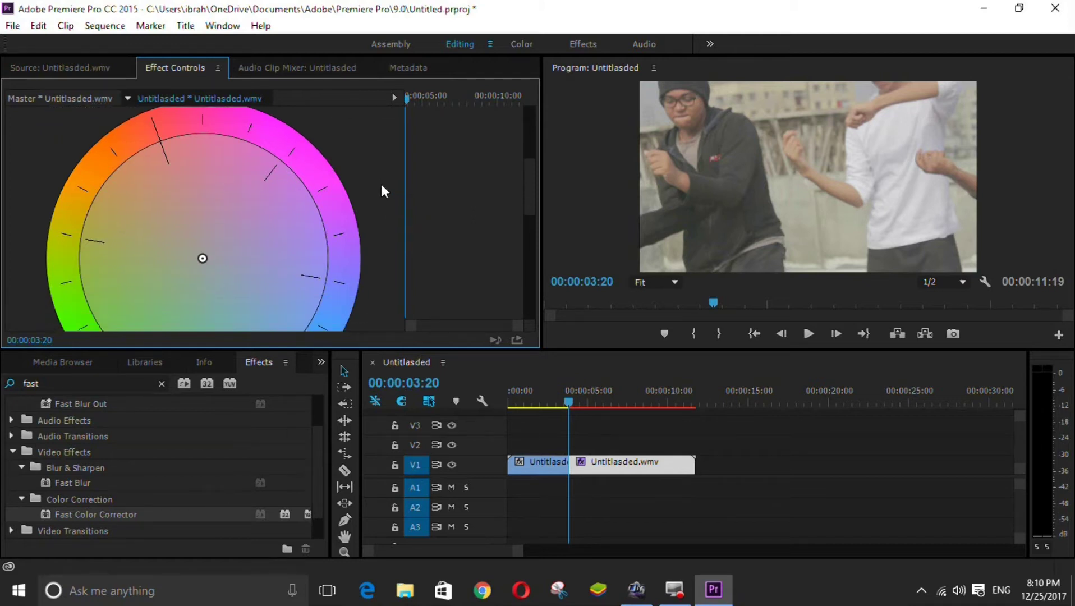
{"action": "left_click_drag", "start_coordinate": [564, 393], "coordinate": [576, 395]}
{"action": "left_click_drag", "start_coordinate": [204, 234], "coordinate": [204, 250]}
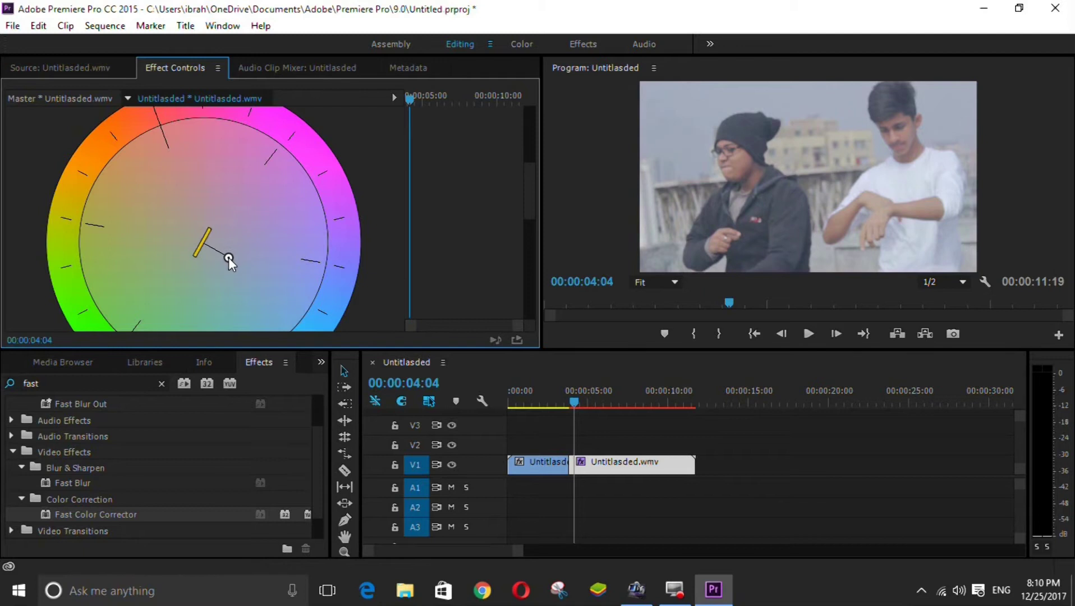
{"action": "mouse_move", "coordinate": [231, 262]}
{"action": "left_mouse_down"}
{"action": "mouse_move", "coordinate": [313, 301]}
{"action": "mouse_move", "coordinate": [232, 263]}
{"action": "left_mouse_up"}
{"action": "mouse_move", "coordinate": [208, 244]}
{"action": "left_mouse_down"}
{"action": "mouse_move", "coordinate": [292, 335]}
{"action": "mouse_move", "coordinate": [225, 204]}
{"action": "left_mouse_up"}
{"action": "left_click_drag", "start_coordinate": [568, 401], "coordinate": [589, 404]}
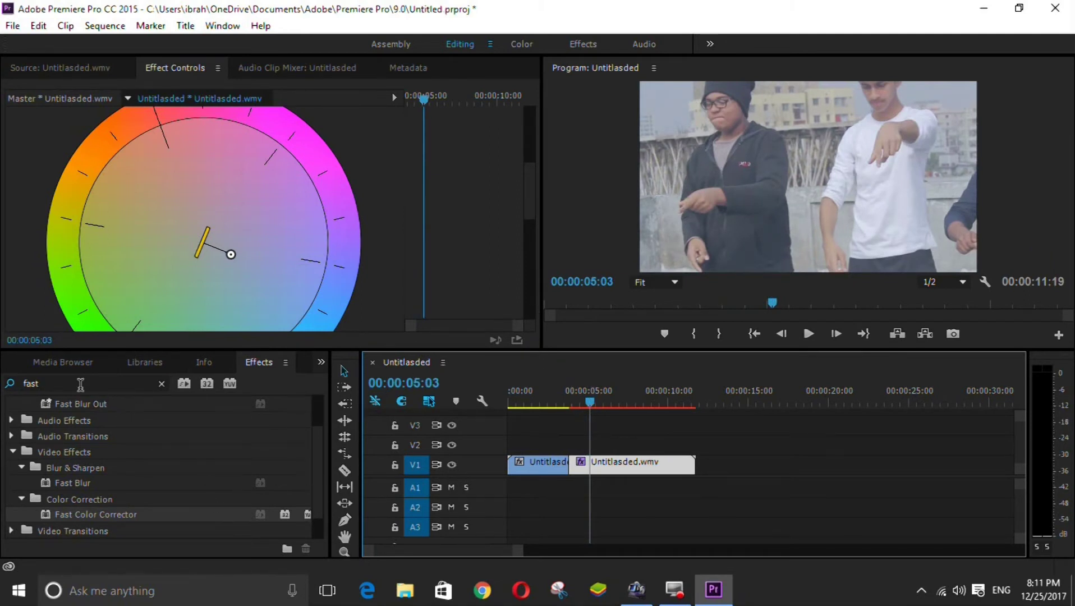
{"action": "double_click", "coordinate": [44, 382]}
{"action": "key", "text": "BackSpace"}
- Search 'lum', apply Lumetri Color to the second clip, and collapse Fast Color Corrector's settings
{"action": "type", "text": "lum"}
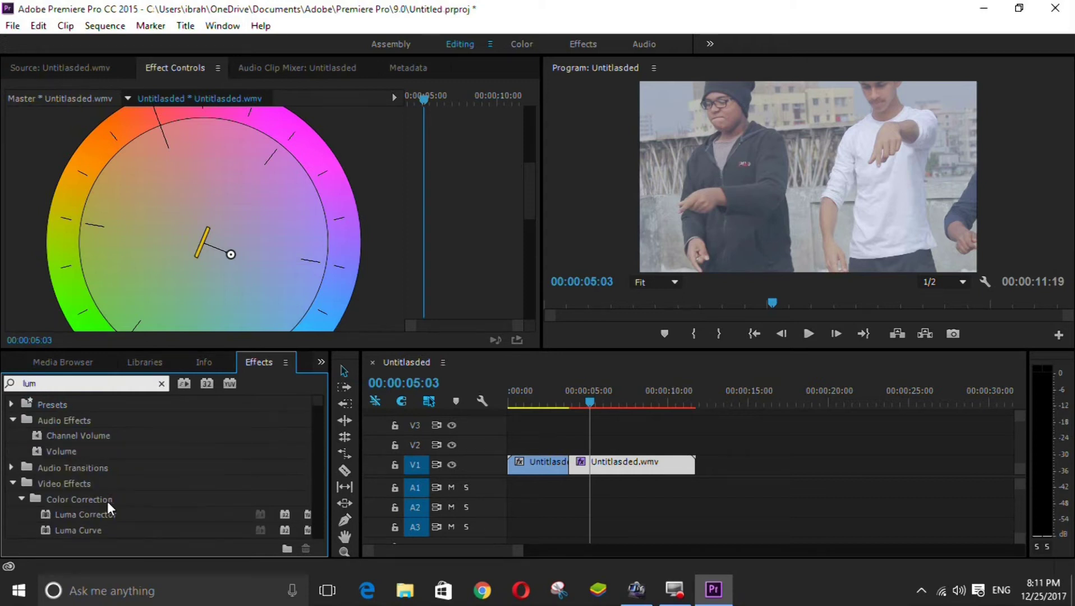
{"action": "scroll", "coordinate": [108, 501], "scroll_direction": "down", "scroll_amount": 1}
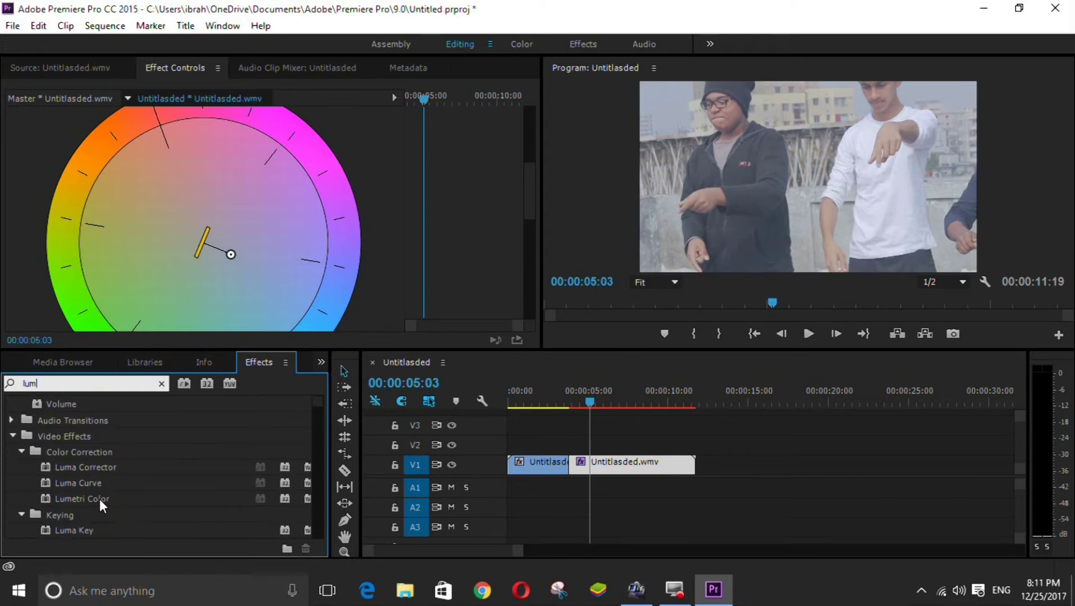
{"action": "left_click", "coordinate": [99, 499]}
{"action": "scroll", "coordinate": [325, 231], "scroll_direction": "up", "scroll_amount": 2}
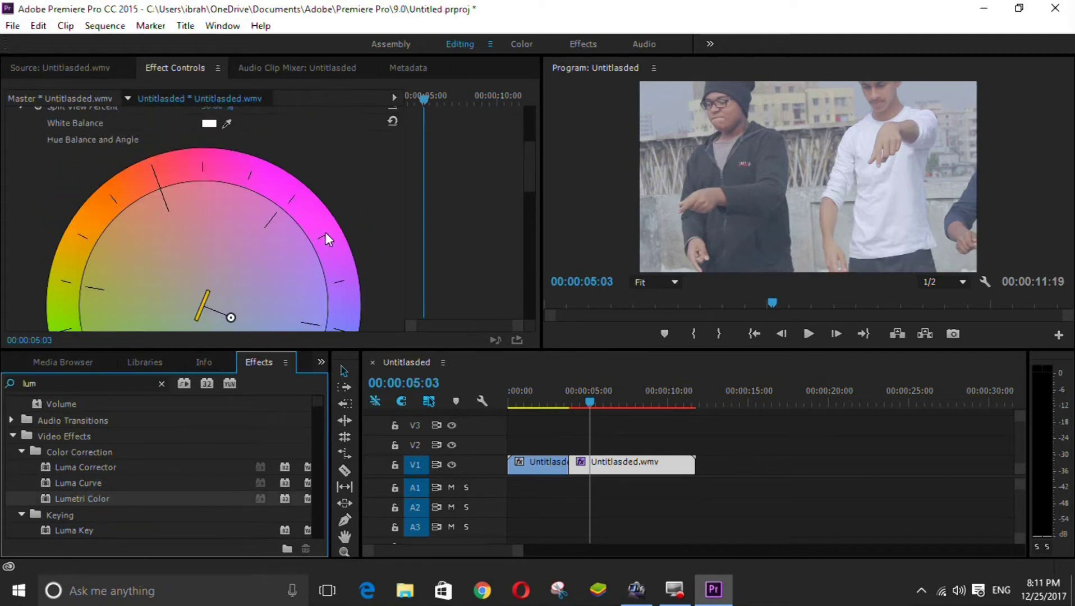
{"action": "scroll", "coordinate": [326, 233], "scroll_direction": "up", "scroll_amount": 3}
{"action": "scroll", "coordinate": [95, 184], "scroll_direction": "up", "scroll_amount": 1}
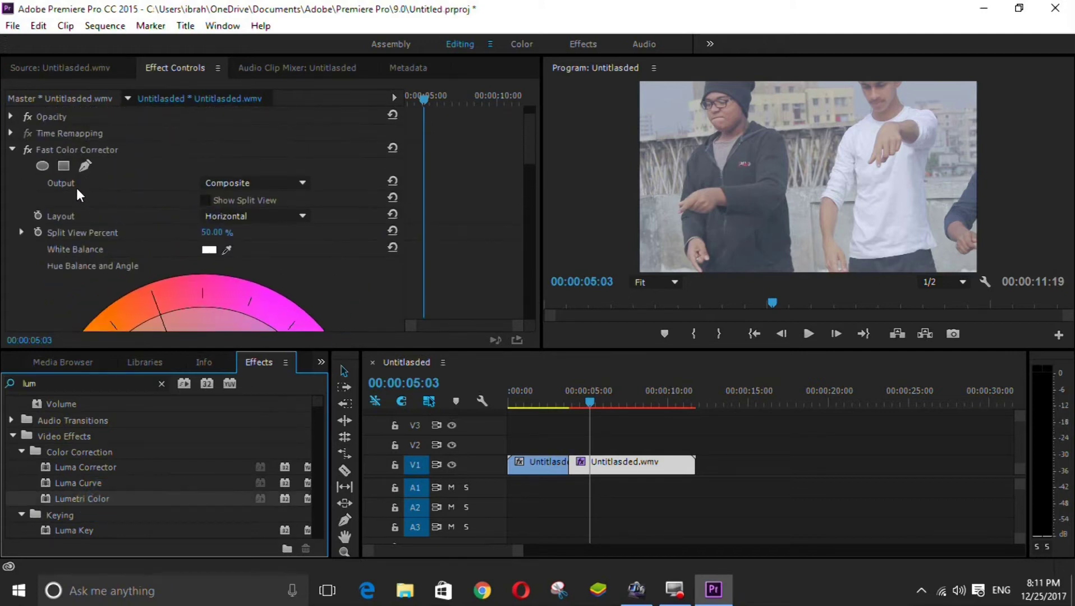
{"action": "left_click", "coordinate": [19, 150]}
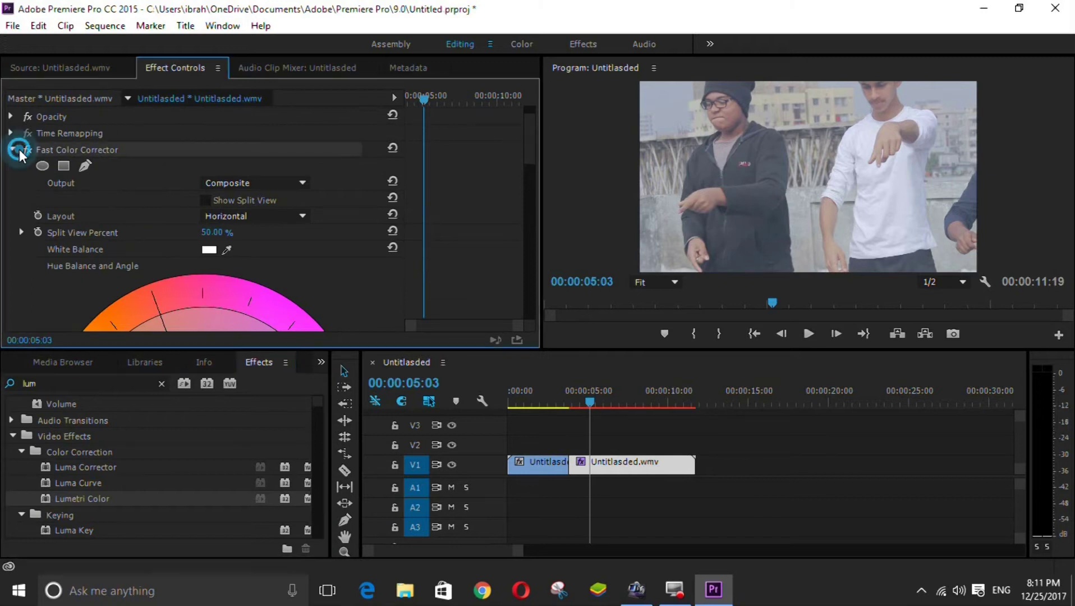
{"action": "left_click", "coordinate": [12, 149]}
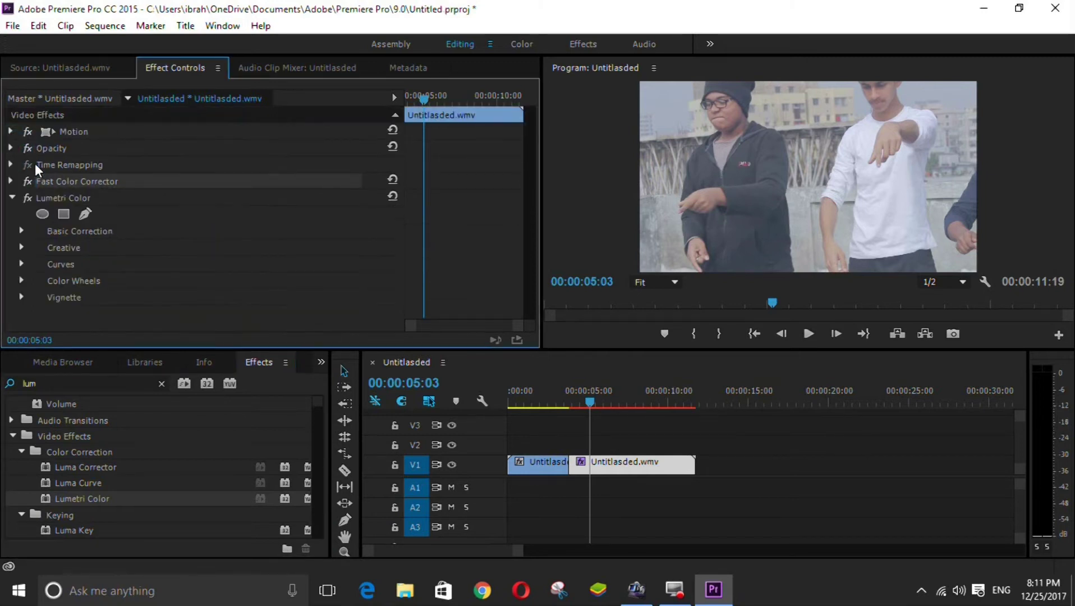
- Expand Lumetri Color's Creative section and nudge the Shadow Tint wheel slightly off centre
{"action": "left_click", "coordinate": [20, 247]}
{"action": "scroll", "coordinate": [93, 246], "scroll_direction": "down", "scroll_amount": 2}
{"action": "scroll", "coordinate": [95, 246], "scroll_direction": "down", "scroll_amount": 3}
{"action": "scroll", "coordinate": [95, 253], "scroll_direction": "down", "scroll_amount": 2}
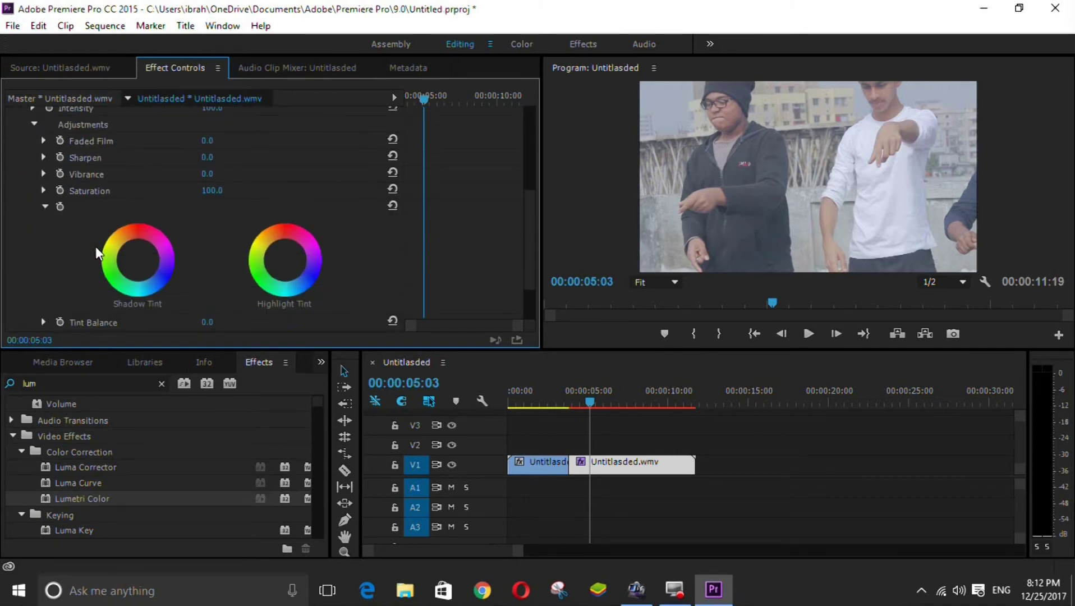
{"action": "left_click", "coordinate": [135, 261]}
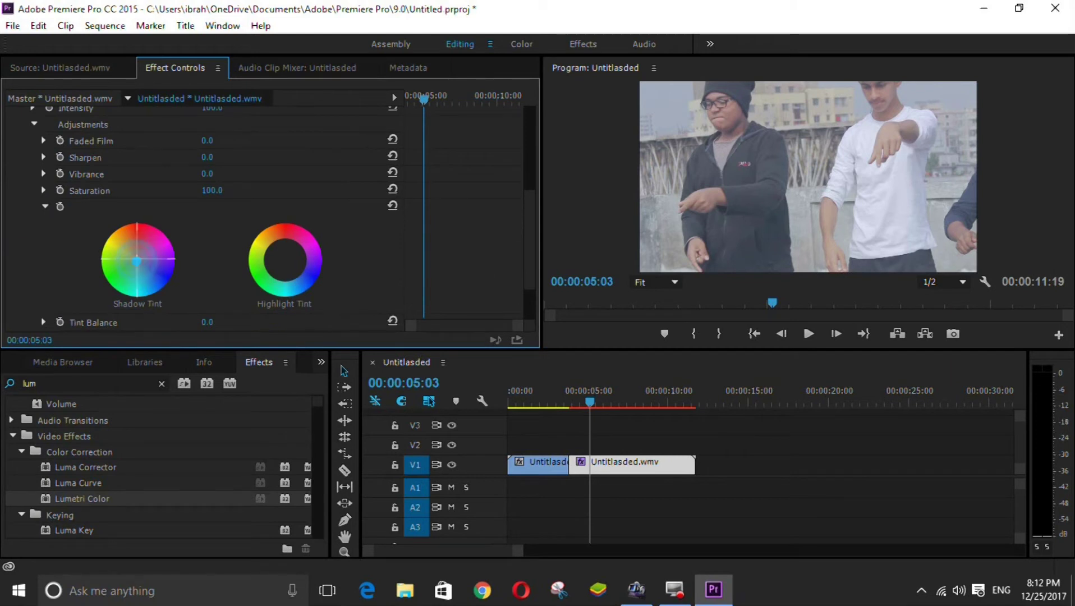
{"action": "left_click_drag", "start_coordinate": [137, 258], "coordinate": [134, 253]}
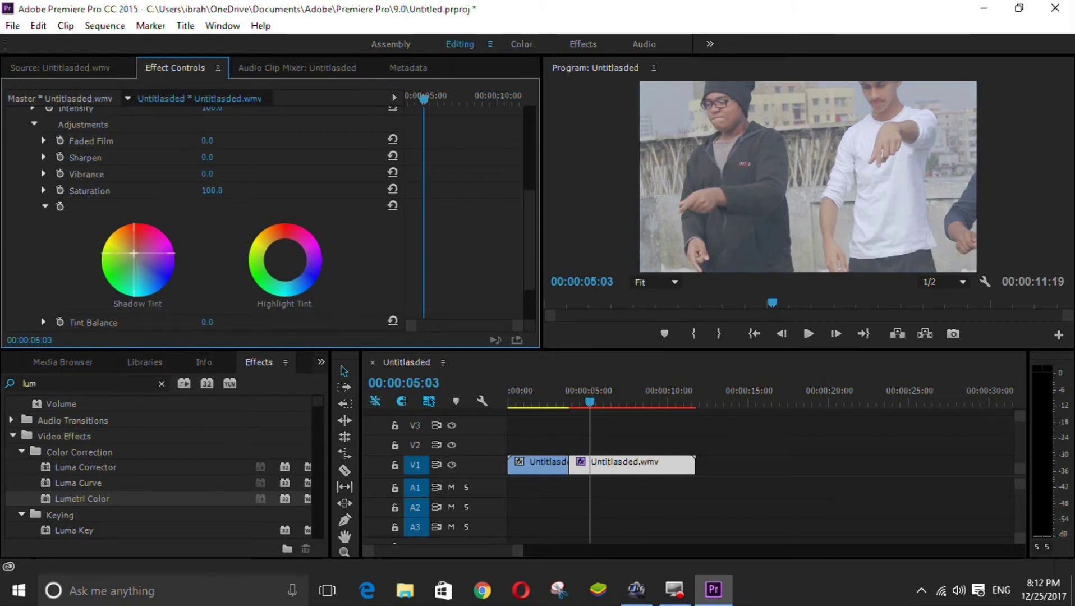
{"action": "left_click_drag", "start_coordinate": [133, 253], "coordinate": [131, 253]}
- Nudge the Highlight Tint wheel, push the Shadow Tint further, and scrub to preview the grade
{"action": "left_click", "coordinate": [286, 259]}
{"action": "left_click_drag", "start_coordinate": [285, 260], "coordinate": [290, 262]}
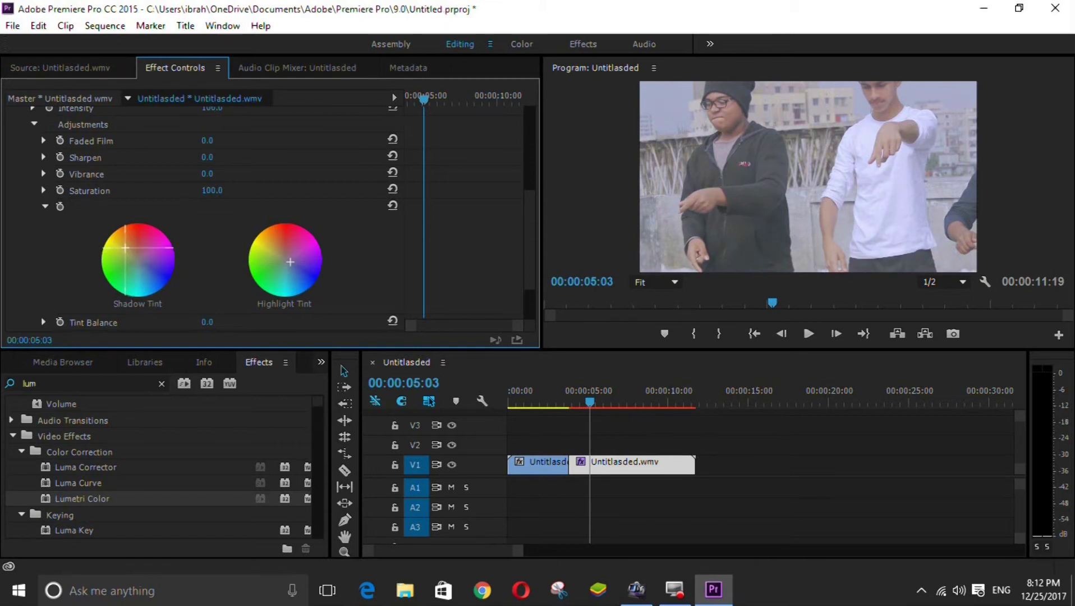
{"action": "left_click_drag", "start_coordinate": [590, 401], "coordinate": [606, 400]}
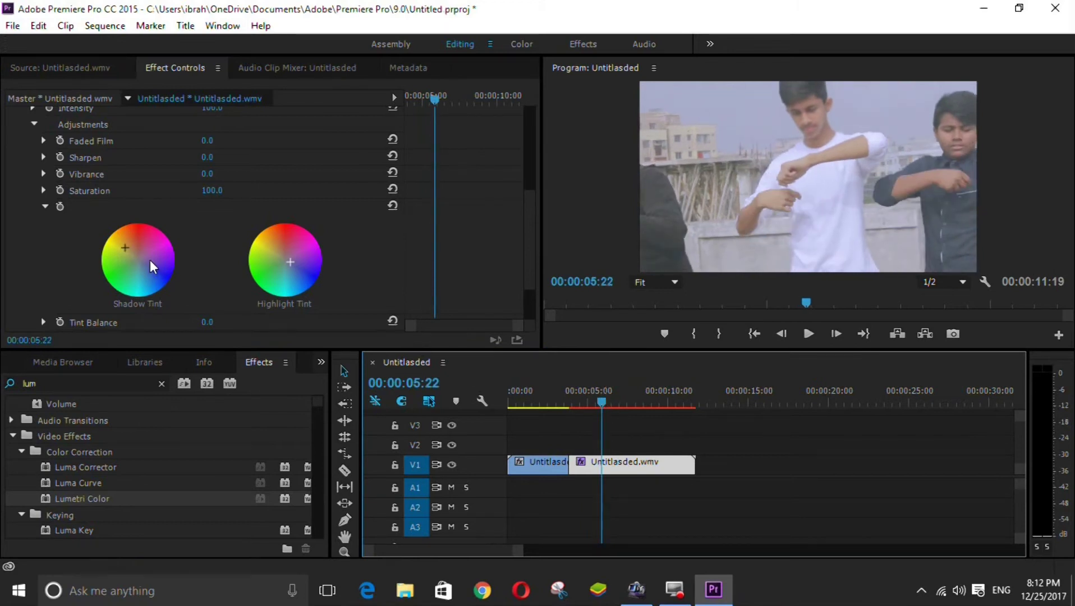
{"action": "left_click_drag", "start_coordinate": [124, 247], "coordinate": [115, 241]}
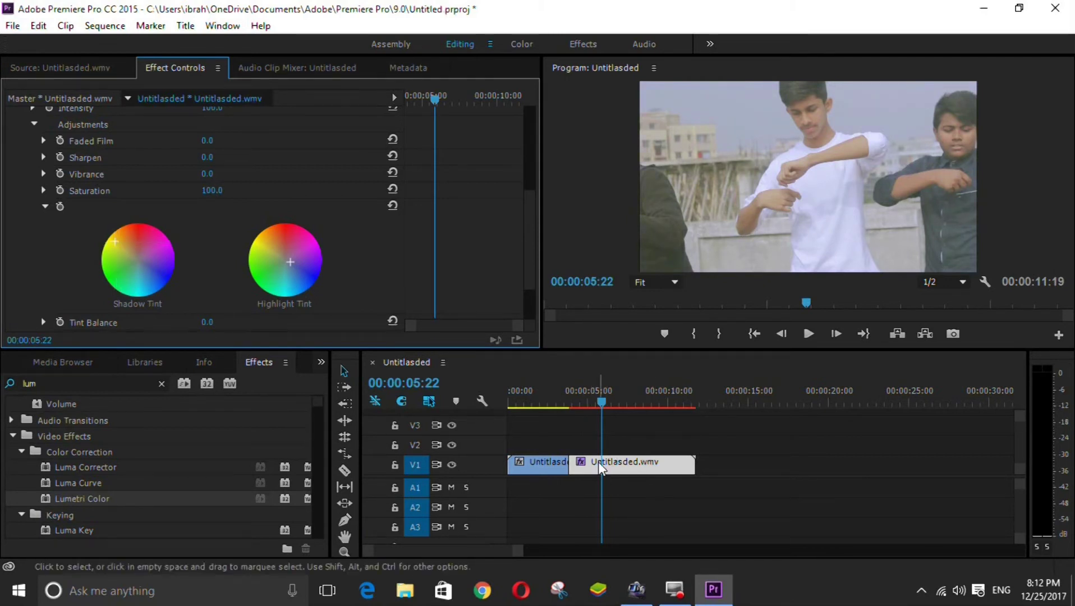
{"action": "mouse_move", "coordinate": [602, 404]}
{"action": "left_mouse_down"}
{"action": "mouse_move", "coordinate": [619, 404]}
{"action": "mouse_move", "coordinate": [538, 404]}
{"action": "mouse_move", "coordinate": [579, 405]}
{"action": "mouse_move", "coordinate": [563, 405]}
{"action": "left_mouse_up"}
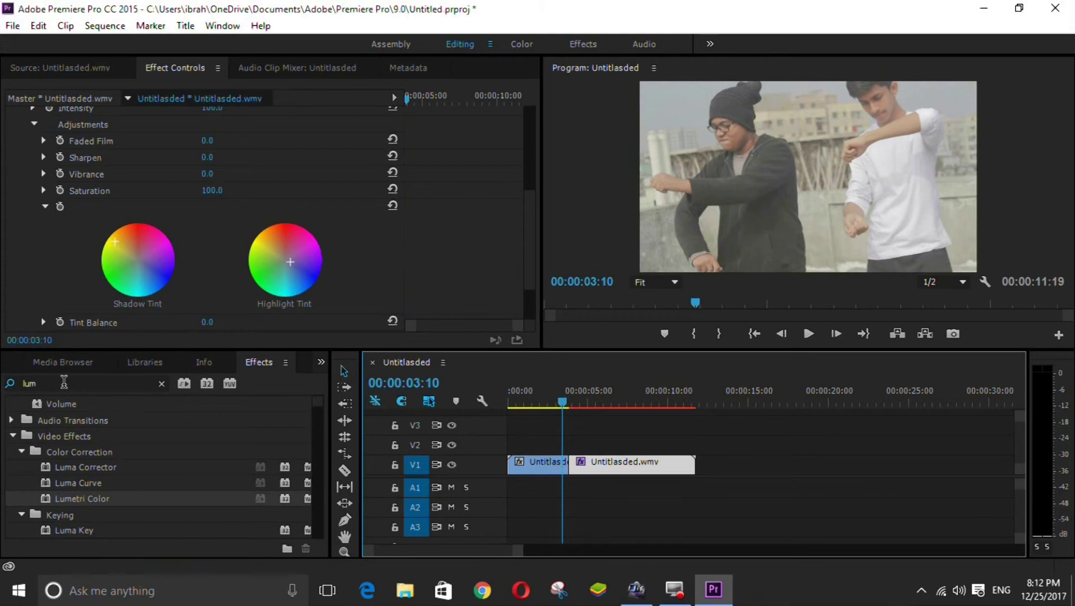
- Search 'wip', place the Wipe transition on the cut between the V1 clips, and play it back
{"action": "left_click", "coordinate": [64, 381]}
{"action": "type", "text": "wipe"}
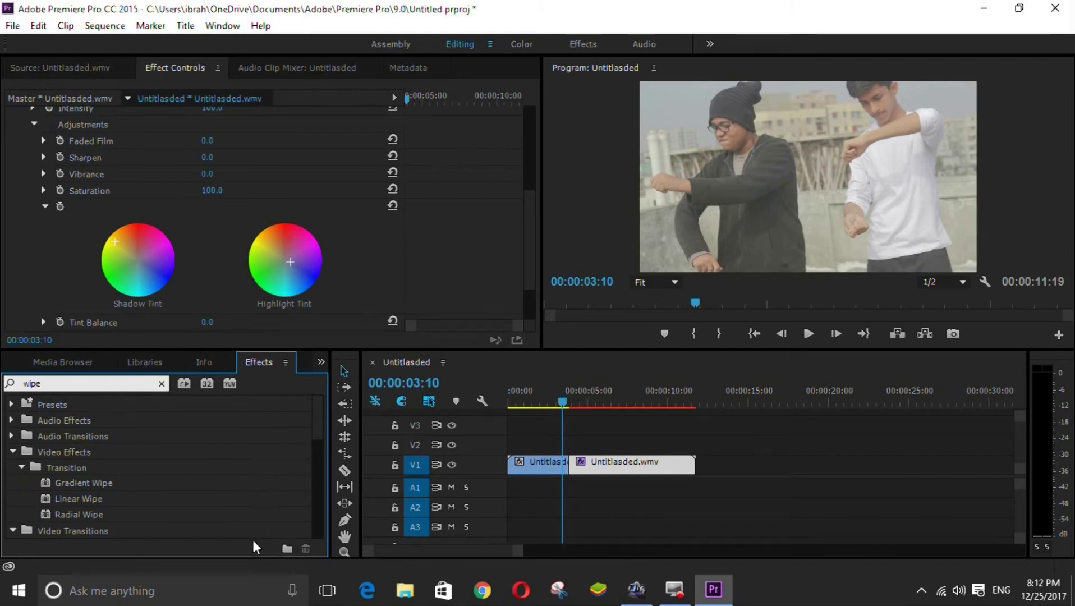
{"action": "scroll", "coordinate": [151, 477], "scroll_direction": "down", "scroll_amount": 1}
{"action": "scroll", "coordinate": [137, 505], "scroll_direction": "down", "scroll_amount": 4}
{"action": "scroll", "coordinate": [127, 507], "scroll_direction": "down", "scroll_amount": 2}
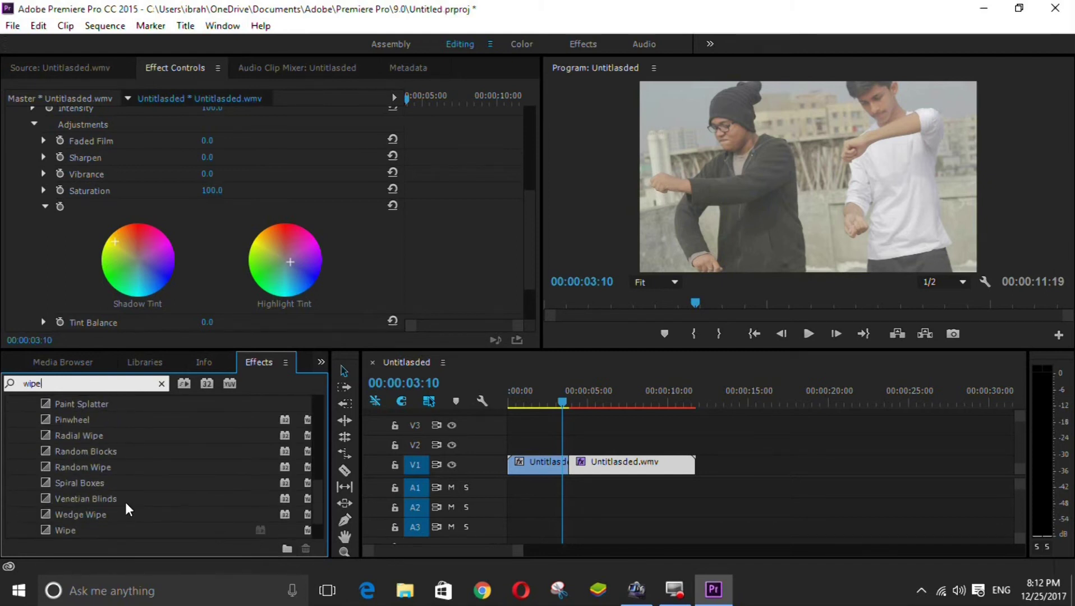
{"action": "left_click", "coordinate": [91, 531]}
{"action": "left_click_drag", "start_coordinate": [90, 530], "coordinate": [572, 472]}
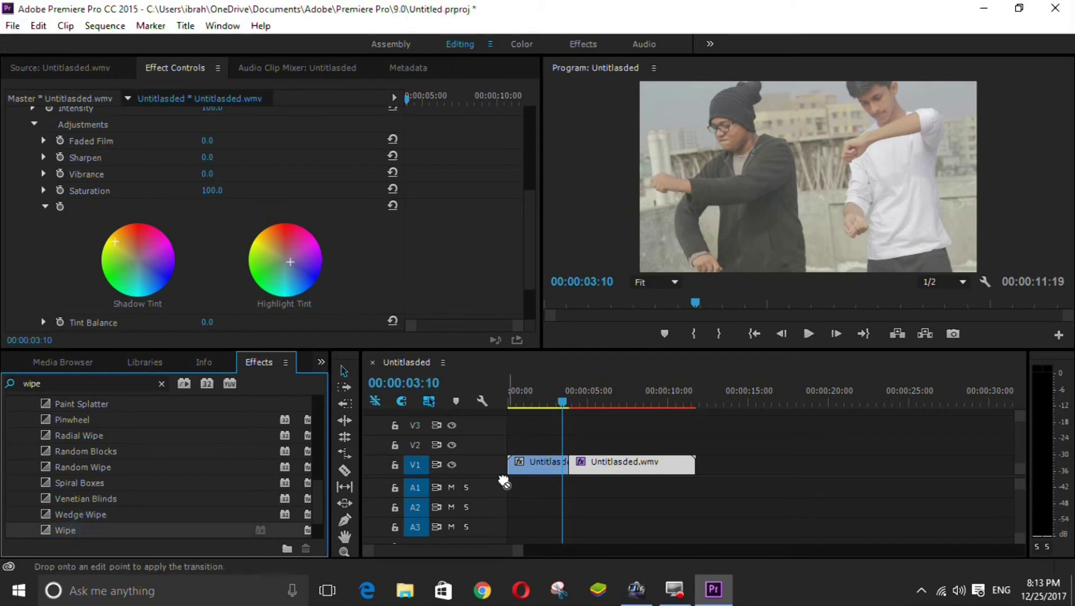
{"action": "left_click_drag", "start_coordinate": [561, 402], "coordinate": [510, 412]}
{"action": "left_click", "coordinate": [812, 336]}
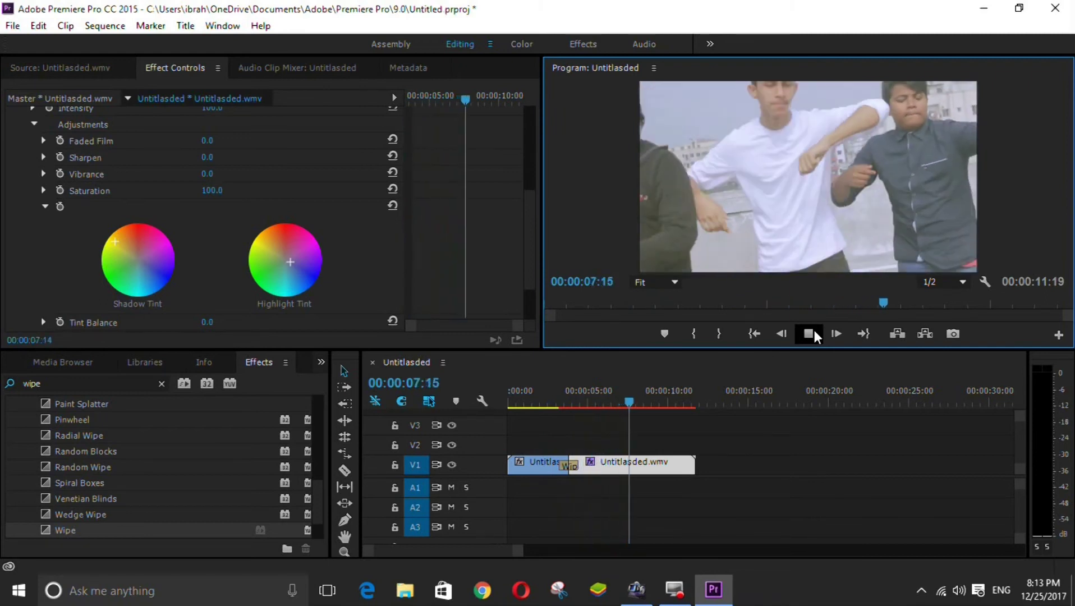
- In Lumetri Basic Correction, set Exposure -0.1, Contrast 9.8 and Highlights -5.8
{"action": "left_click", "coordinate": [227, 281]}
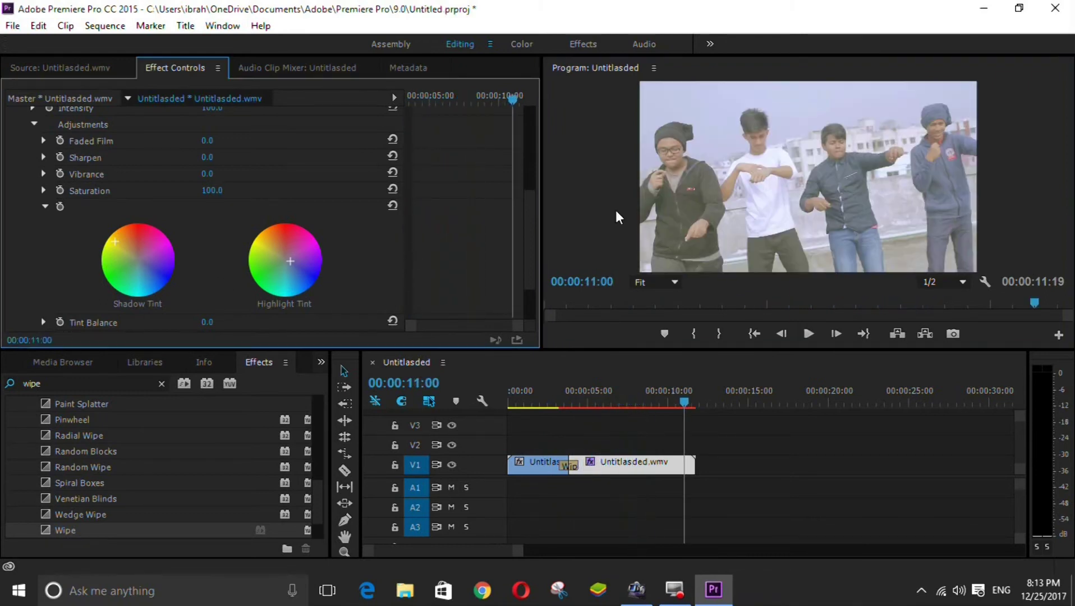
{"action": "scroll", "coordinate": [126, 191], "scroll_direction": "up", "scroll_amount": 2}
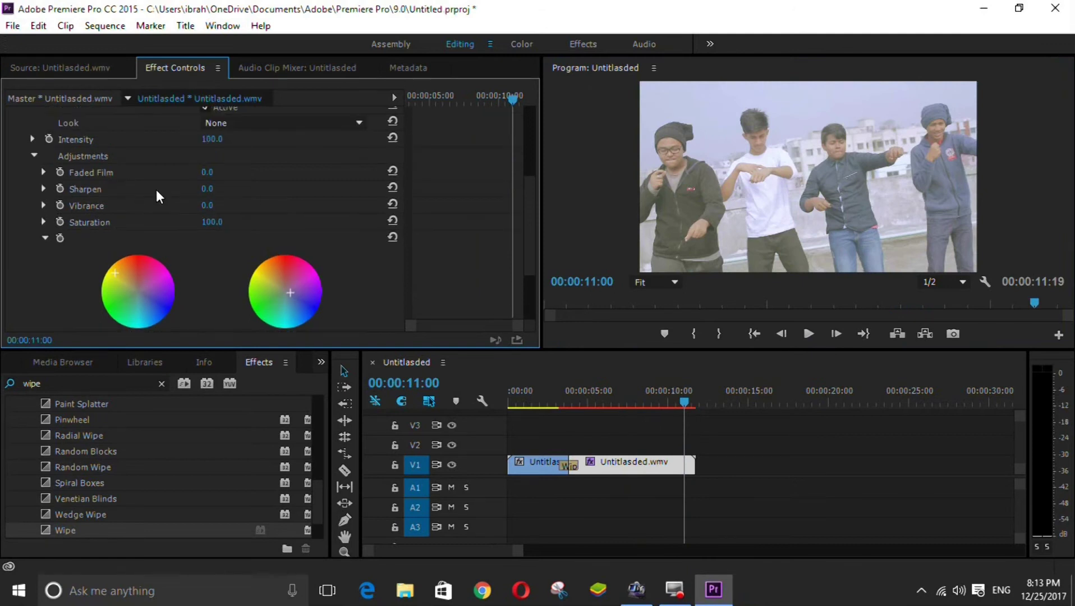
{"action": "scroll", "coordinate": [133, 241], "scroll_direction": "up", "scroll_amount": 5}
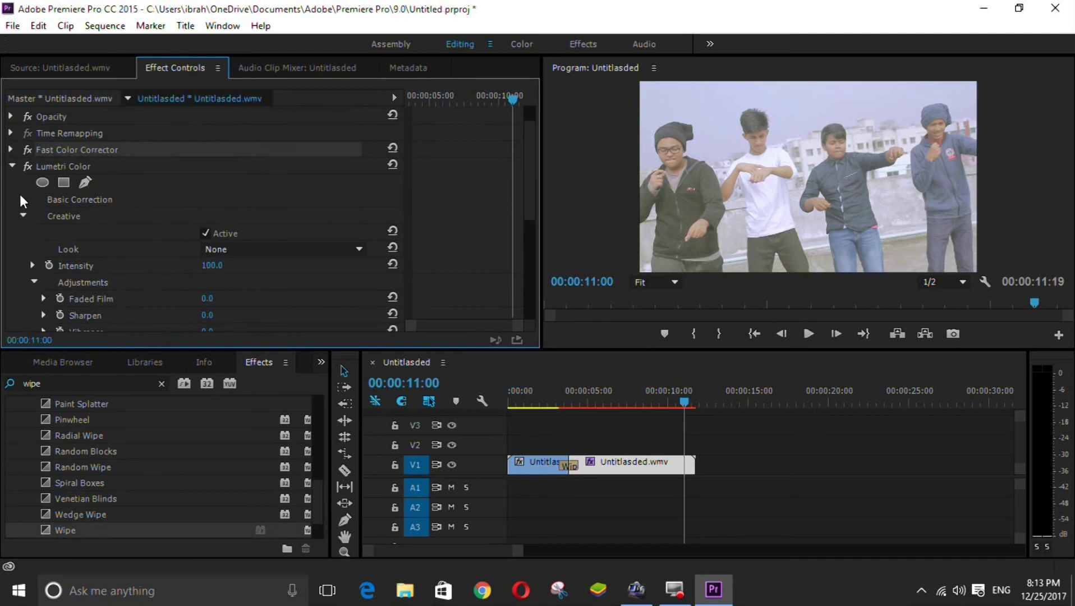
{"action": "left_click", "coordinate": [23, 198]}
{"action": "scroll", "coordinate": [112, 197], "scroll_direction": "down", "scroll_amount": 1}
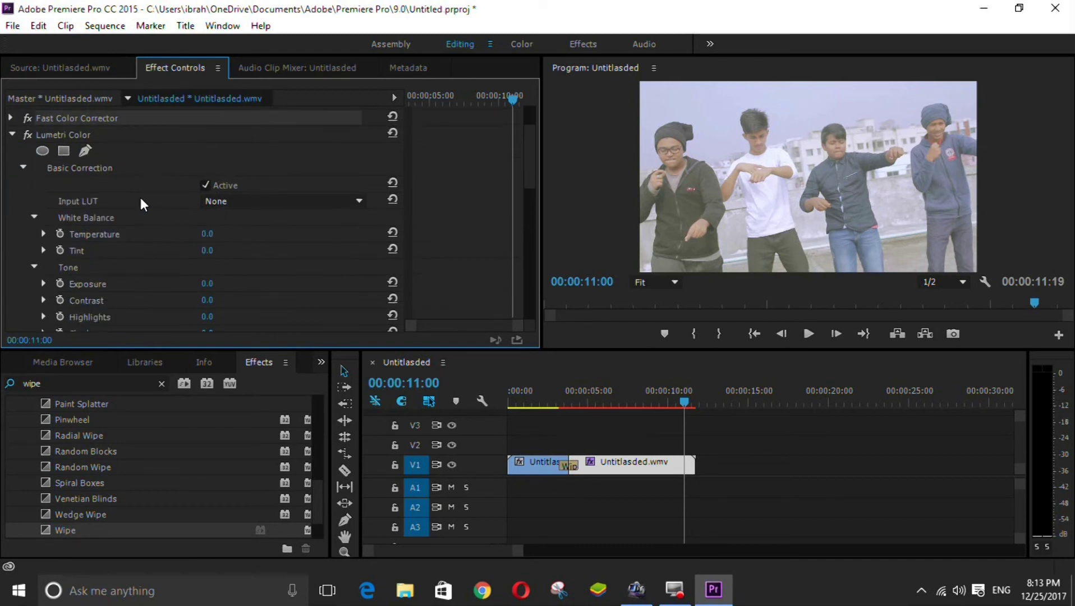
{"action": "left_click", "coordinate": [43, 283]}
{"action": "scroll", "coordinate": [158, 253], "scroll_direction": "down", "scroll_amount": 2}
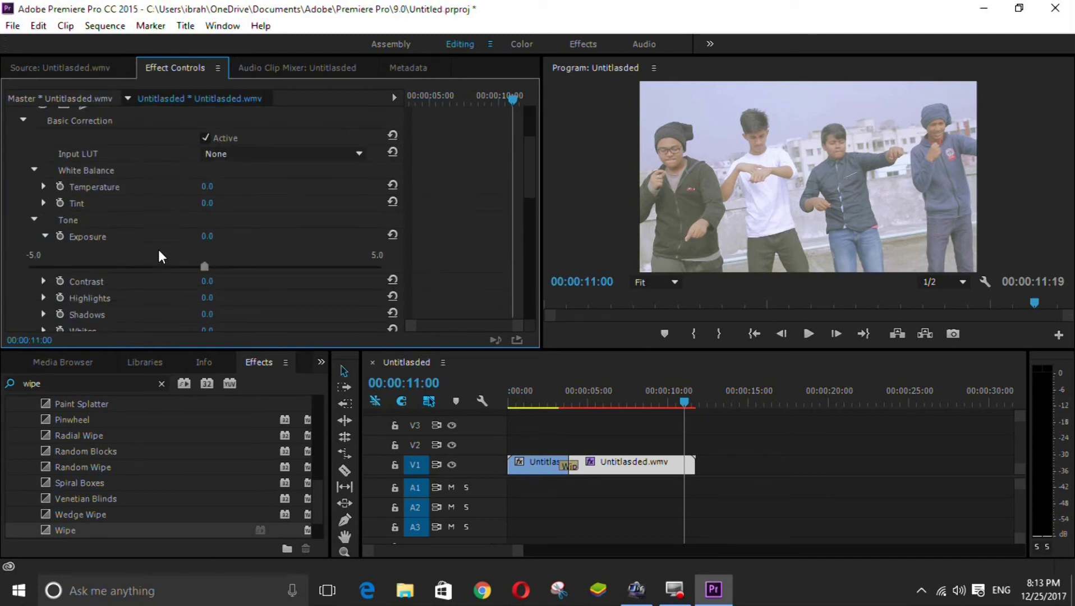
{"action": "mouse_move", "coordinate": [209, 268]}
{"action": "left_mouse_down"}
{"action": "mouse_move", "coordinate": [225, 268]}
{"action": "mouse_move", "coordinate": [185, 264]}
{"action": "mouse_move", "coordinate": [199, 265]}
{"action": "left_mouse_up"}
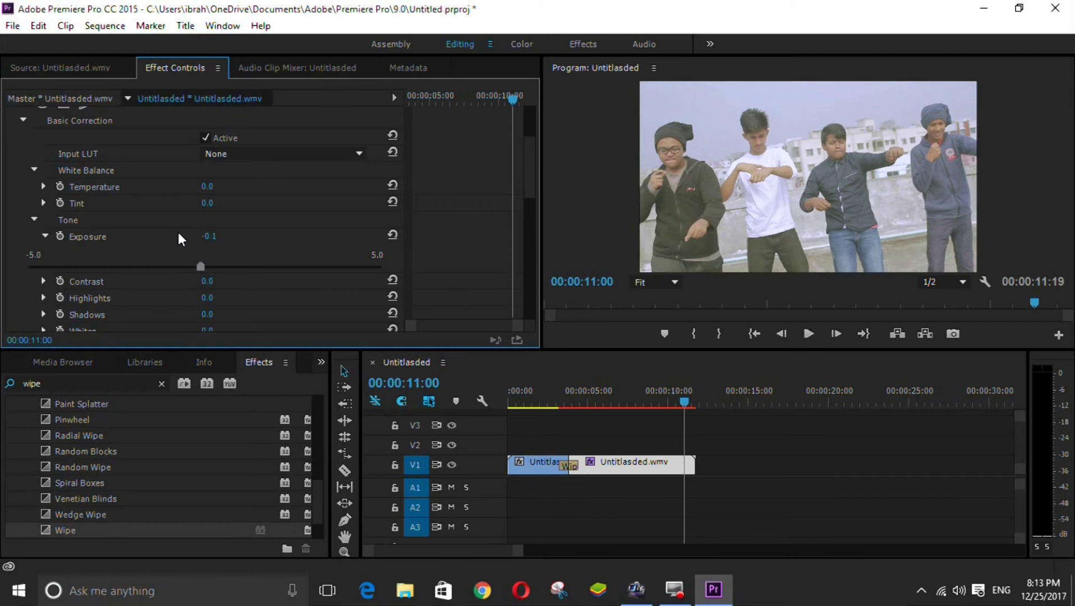
{"action": "scroll", "coordinate": [111, 222], "scroll_direction": "down", "scroll_amount": 1}
{"action": "left_click", "coordinate": [44, 265]}
{"action": "scroll", "coordinate": [180, 240], "scroll_direction": "down", "scroll_amount": 2}
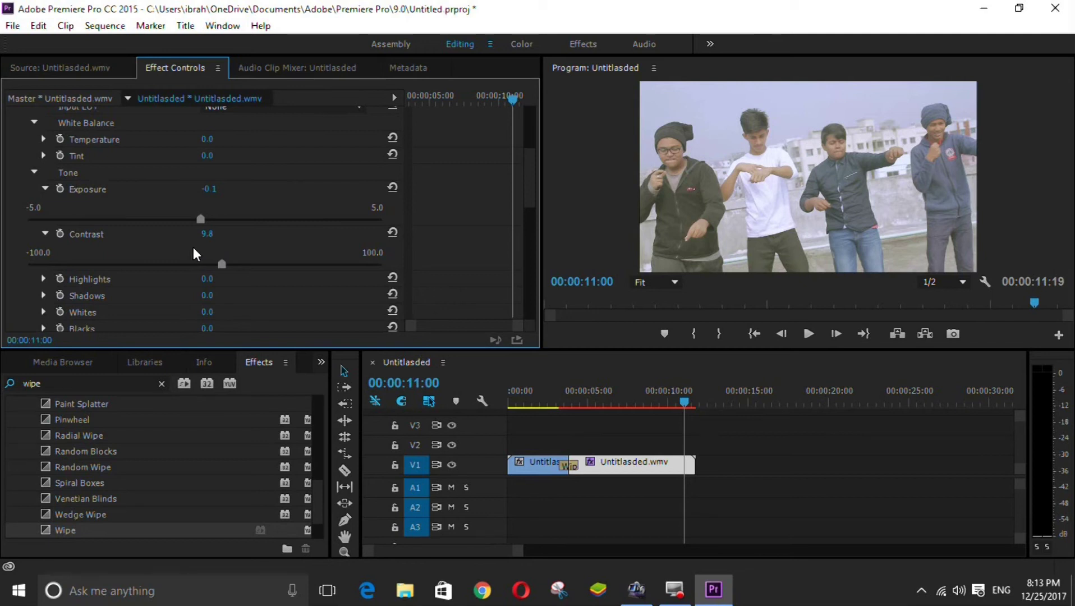
{"action": "scroll", "coordinate": [193, 248], "scroll_direction": "down", "scroll_amount": 1}
{"action": "left_click", "coordinate": [44, 263]}
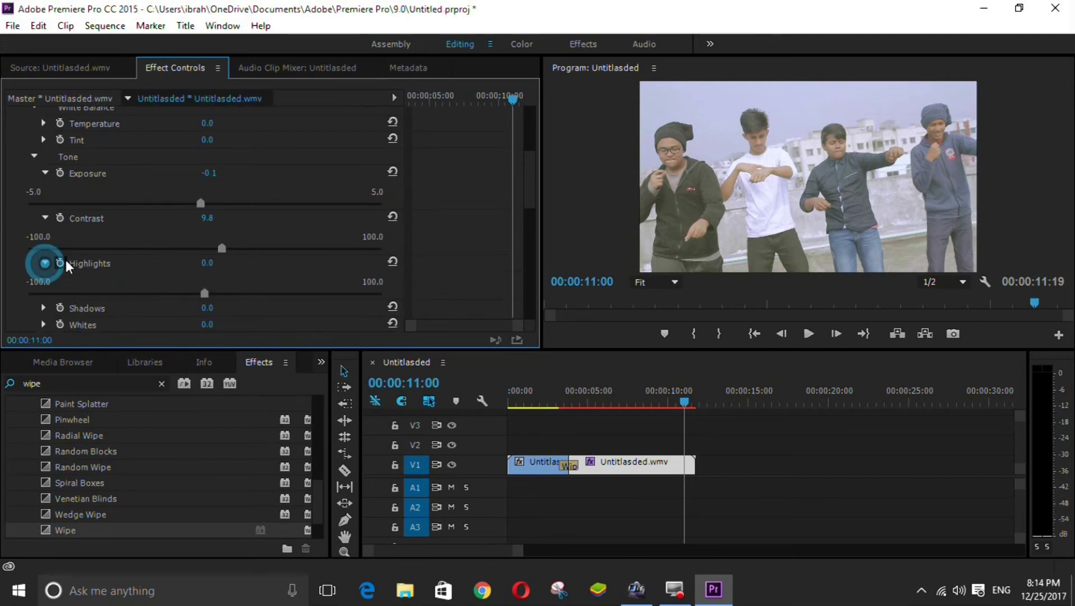
{"action": "scroll", "coordinate": [137, 244], "scroll_direction": "down", "scroll_amount": 2}
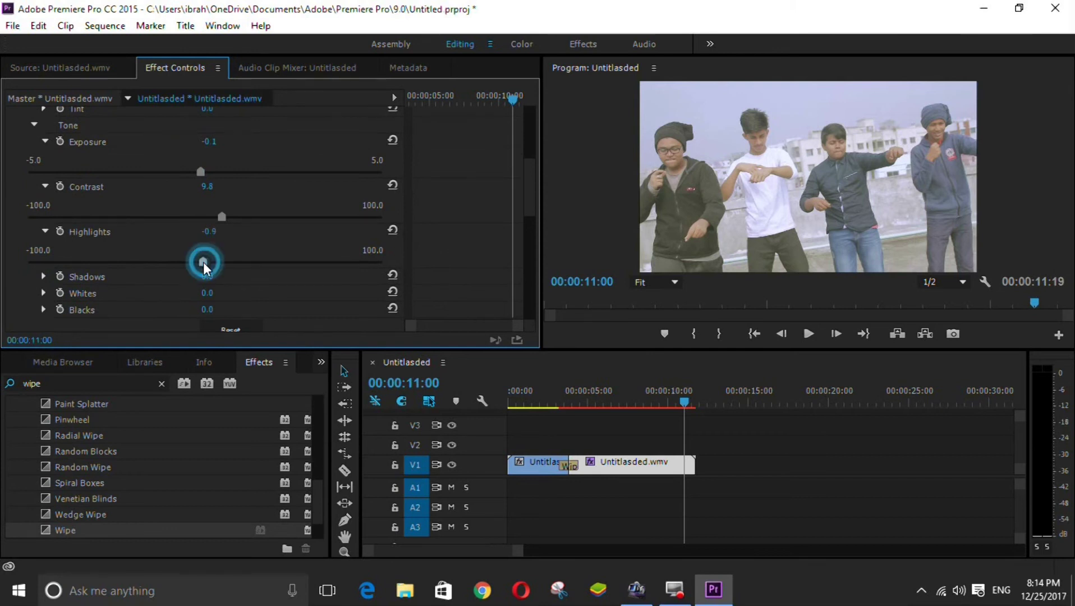
{"action": "left_click_drag", "start_coordinate": [196, 264], "coordinate": [195, 269]}
- Set Shadows -6.7, Whites 16.0, Blacks -11.1 and Saturation 113.3, then return the playhead earlier
{"action": "scroll", "coordinate": [193, 269], "scroll_direction": "down", "scroll_amount": 1}
{"action": "left_click", "coordinate": [43, 261]}
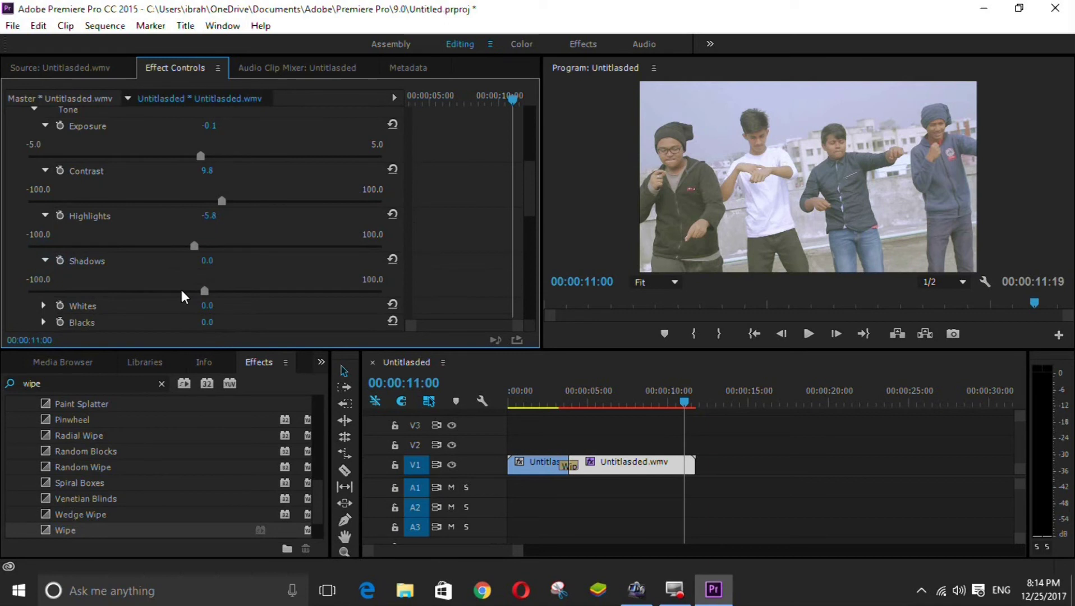
{"action": "scroll", "coordinate": [134, 284], "scroll_direction": "down", "scroll_amount": 2}
{"action": "left_click", "coordinate": [42, 274]}
{"action": "scroll", "coordinate": [202, 299], "scroll_direction": "down", "scroll_amount": 2}
{"action": "left_click_drag", "start_coordinate": [205, 273], "coordinate": [182, 274]}
{"action": "left_click", "coordinate": [44, 287]}
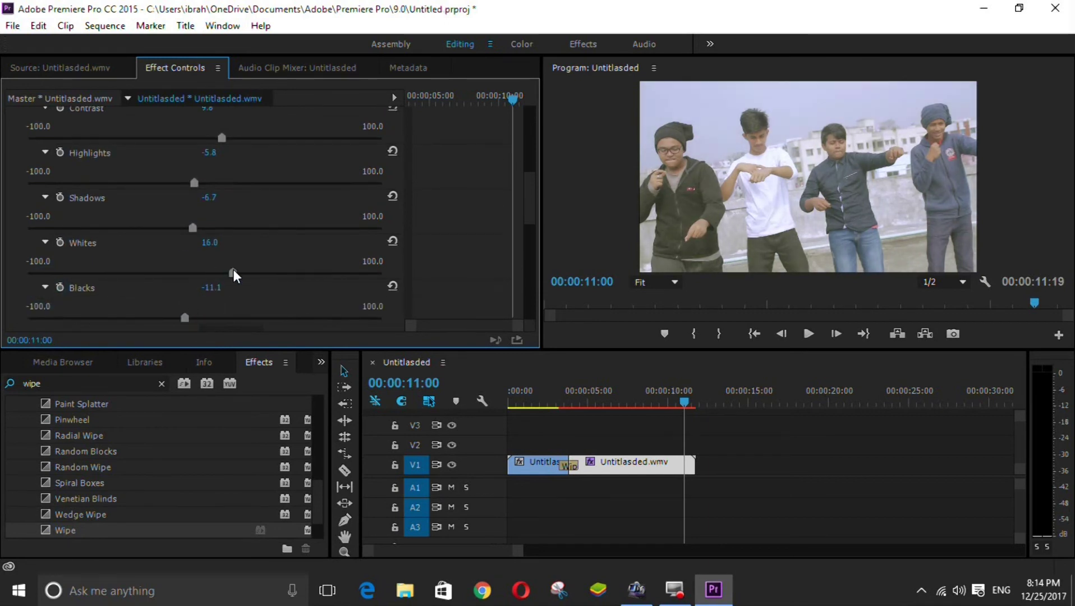
{"action": "scroll", "coordinate": [224, 250], "scroll_direction": "down", "scroll_amount": 10}
{"action": "left_click_drag", "start_coordinate": [204, 252], "coordinate": [227, 253]}
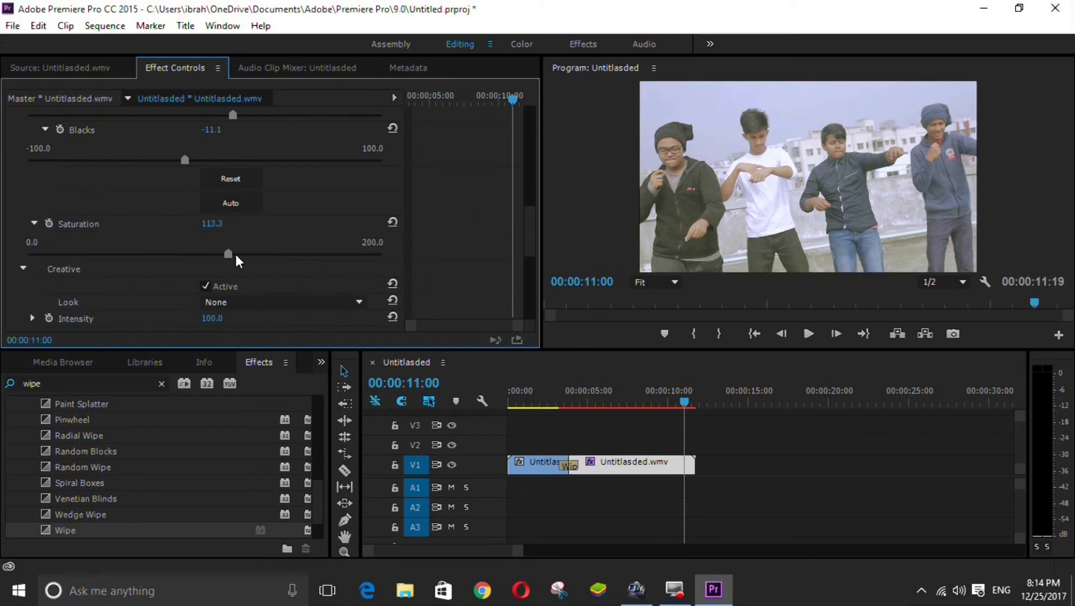
{"action": "left_click_drag", "start_coordinate": [684, 402], "coordinate": [508, 414]}
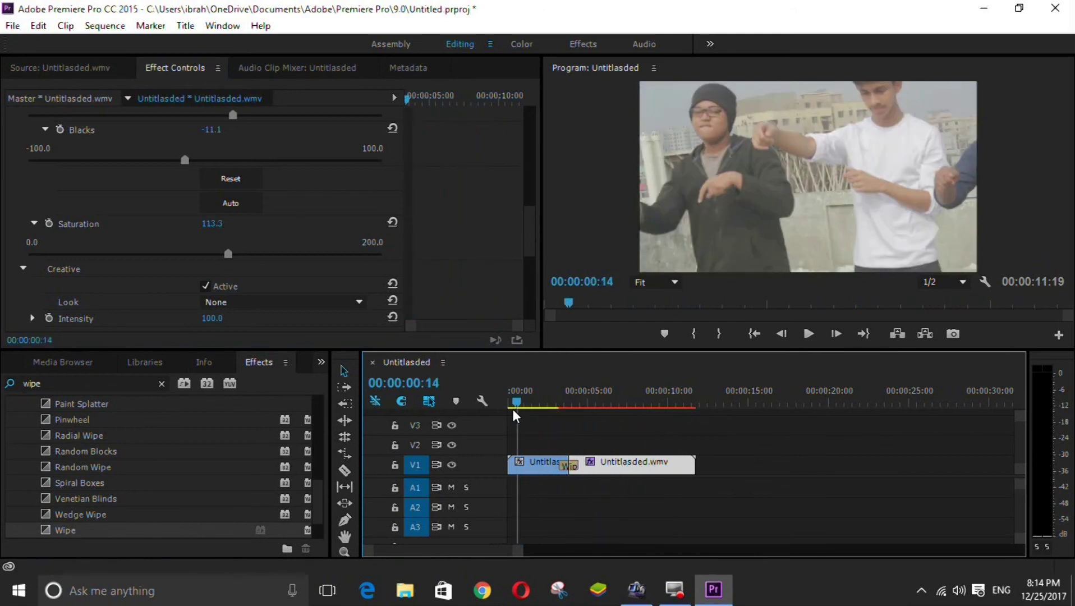
{"action": "left_click", "coordinate": [808, 332]}
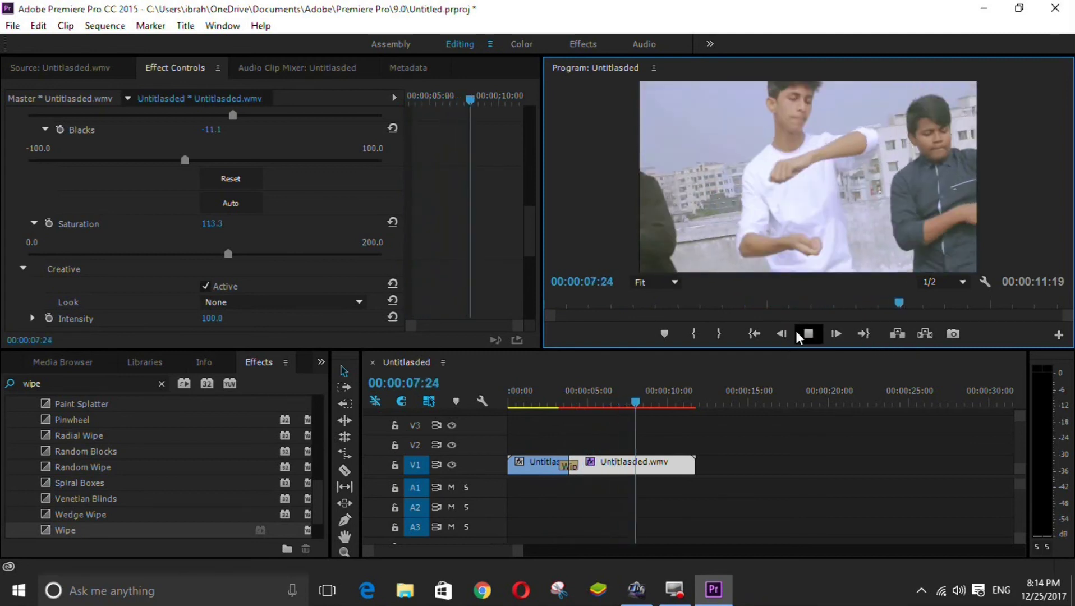
{"action": "left_click", "coordinate": [807, 333]}
{"action": "left_click_drag", "start_coordinate": [641, 402], "coordinate": [656, 405]}
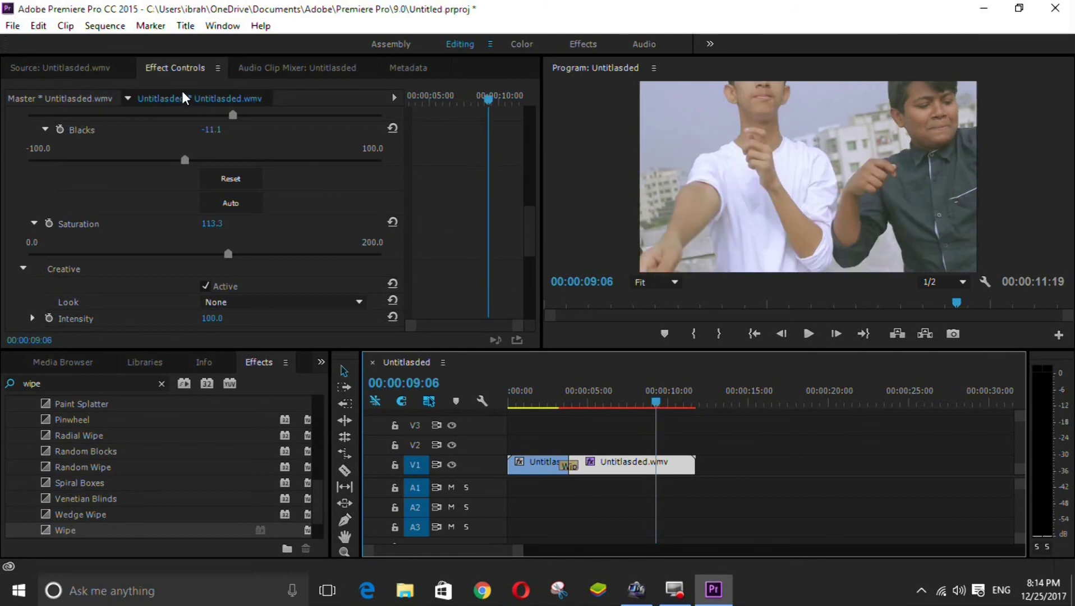
- Export the Untitlasded sequence to Untitlasded_3.wmv using the Windows Media HD 1080p 25 preset
{"action": "left_click", "coordinate": [20, 27]}
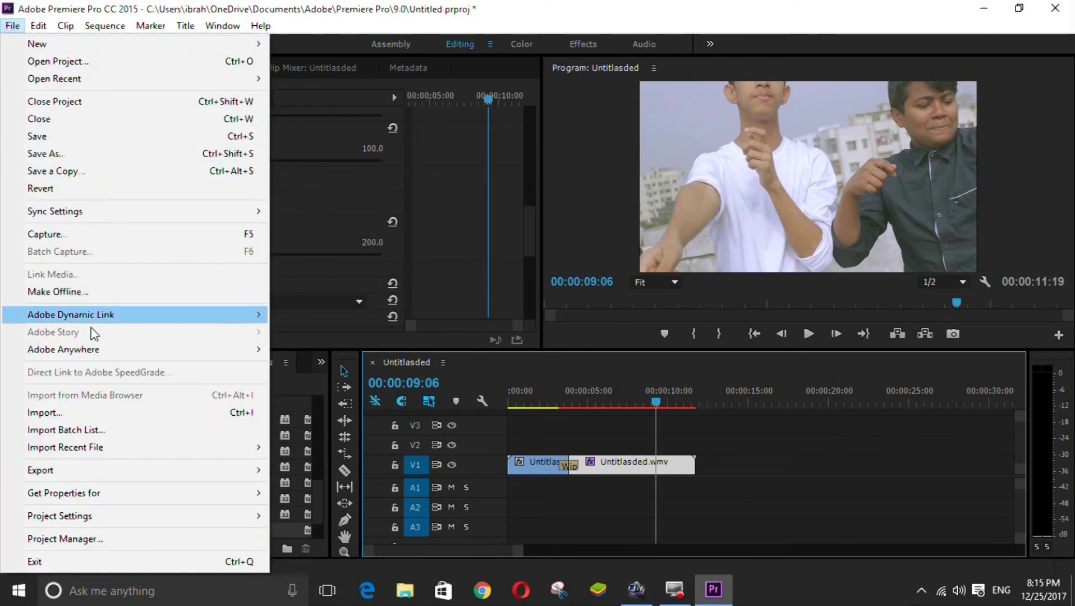
{"action": "left_click", "coordinate": [168, 469]}
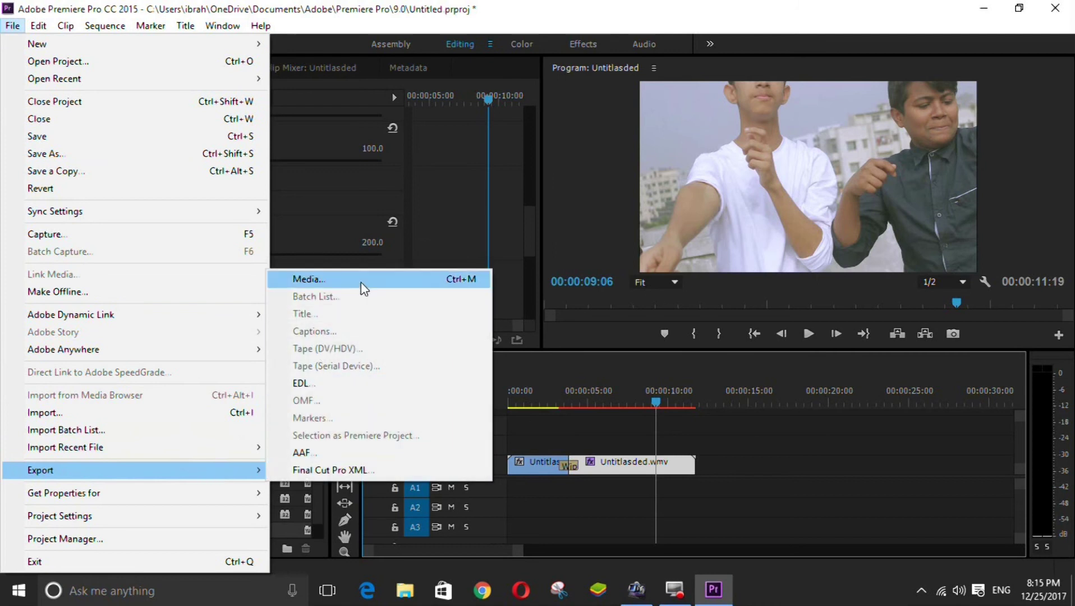
{"action": "left_click", "coordinate": [361, 281]}
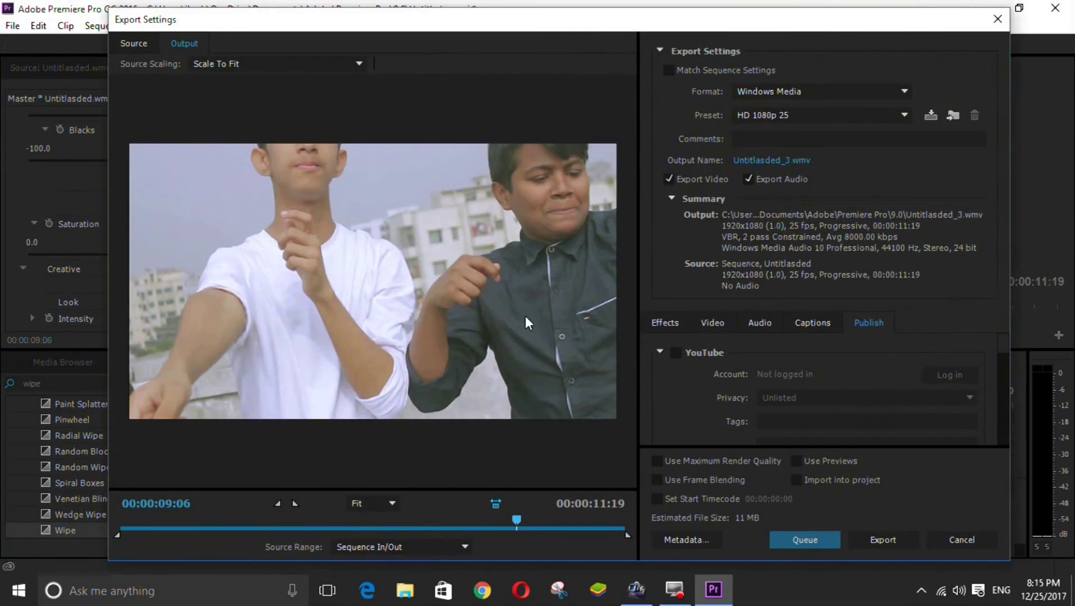
{"action": "left_click", "coordinate": [886, 538]}
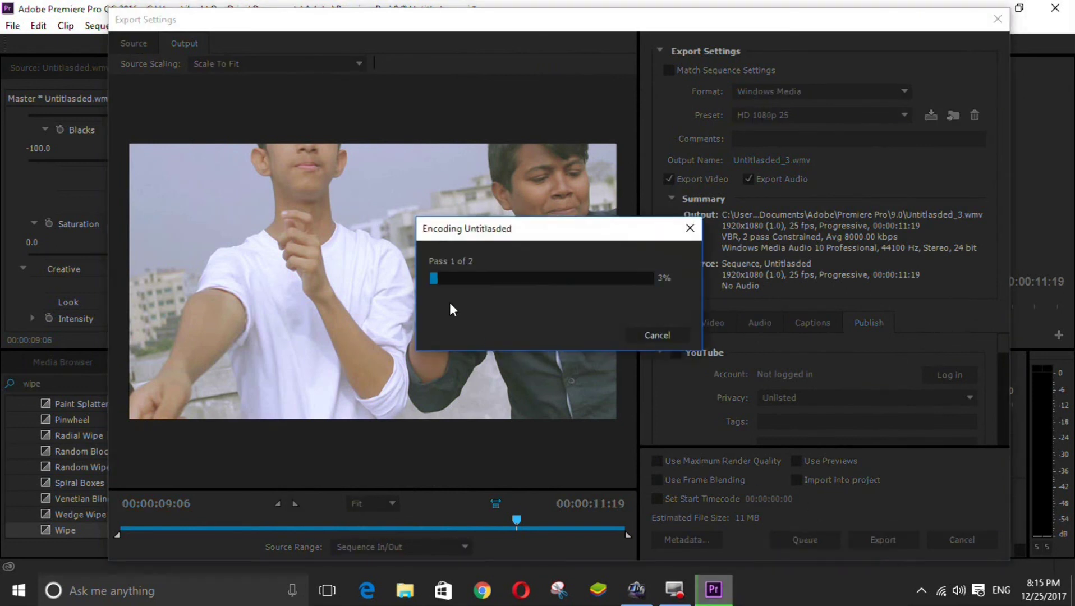